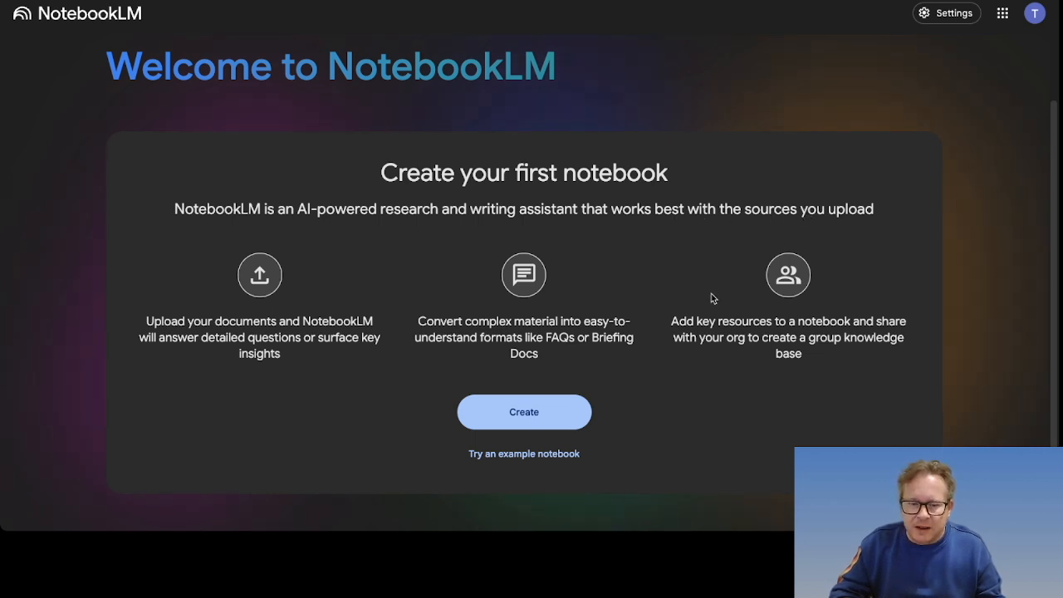
Step: Create a new Untitled notebook from the NotebookLM welcome page
click(528, 416)
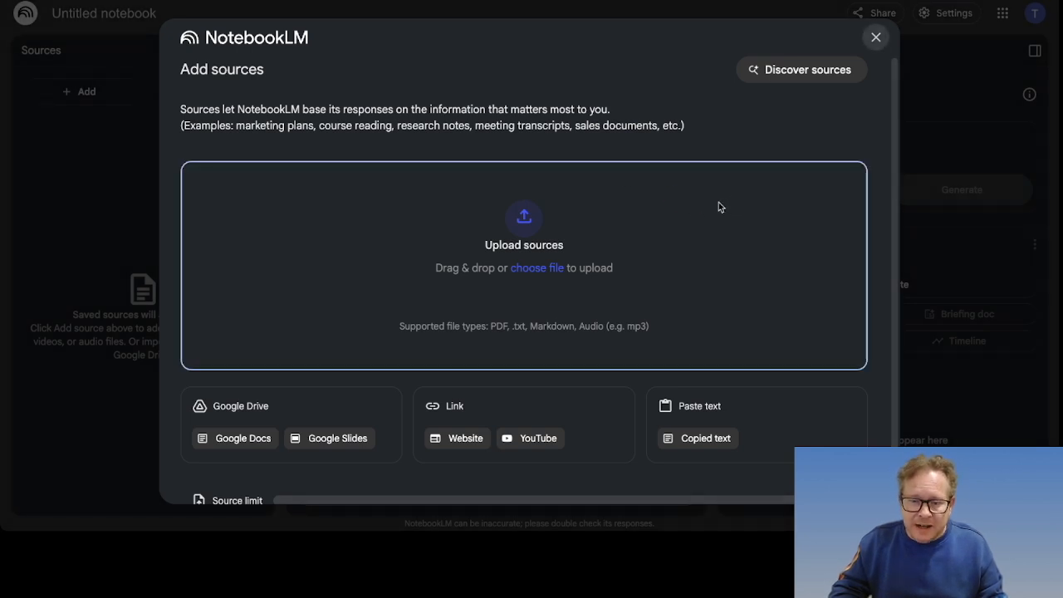
Step: Drag the four Kroger PDF reports onto the Upload sources drop zone
drag(718, 202, 717, 202)
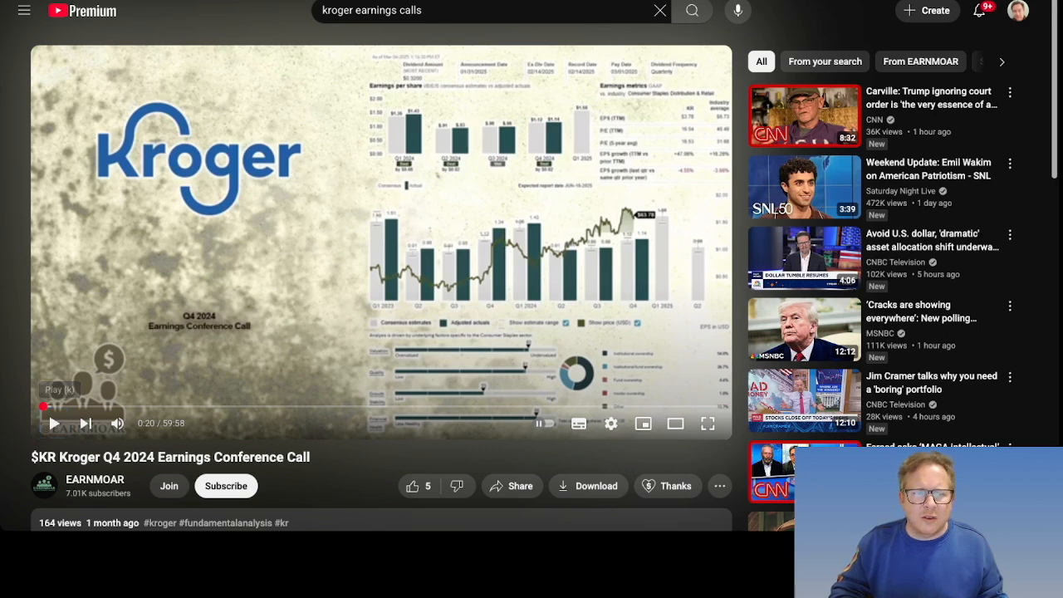
Step: Copy the Kroger Q4 2024 earnings call video's URL and return to the notebook
right_click(187, 0)
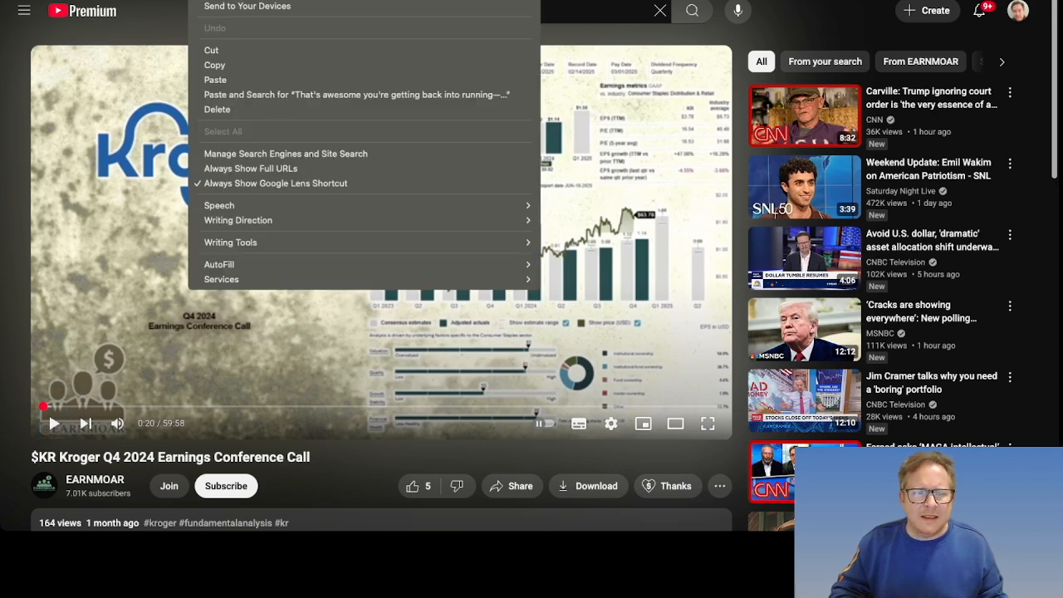
click(216, 65)
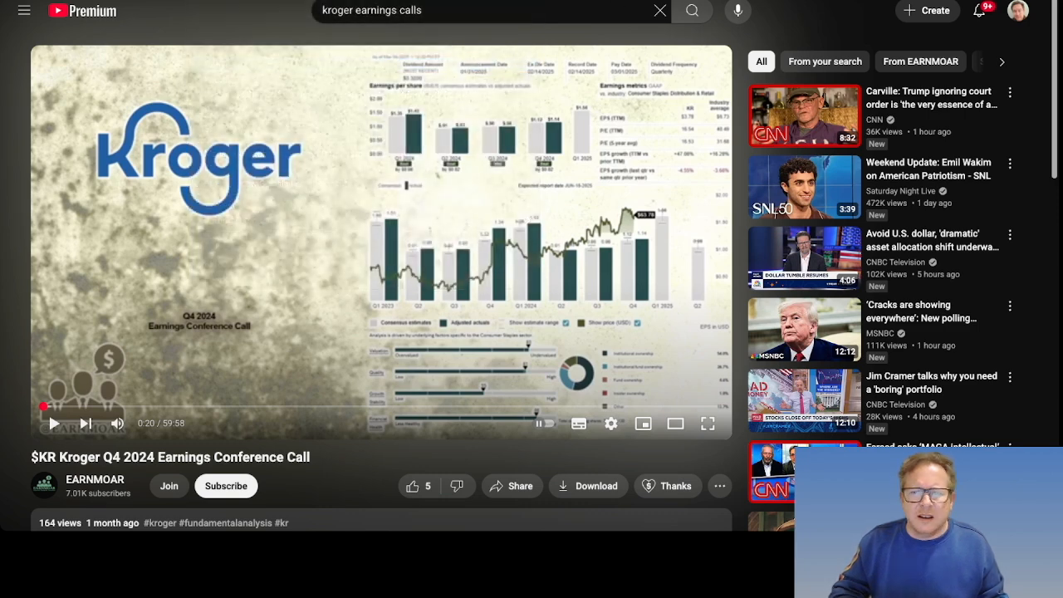
click(573, 0)
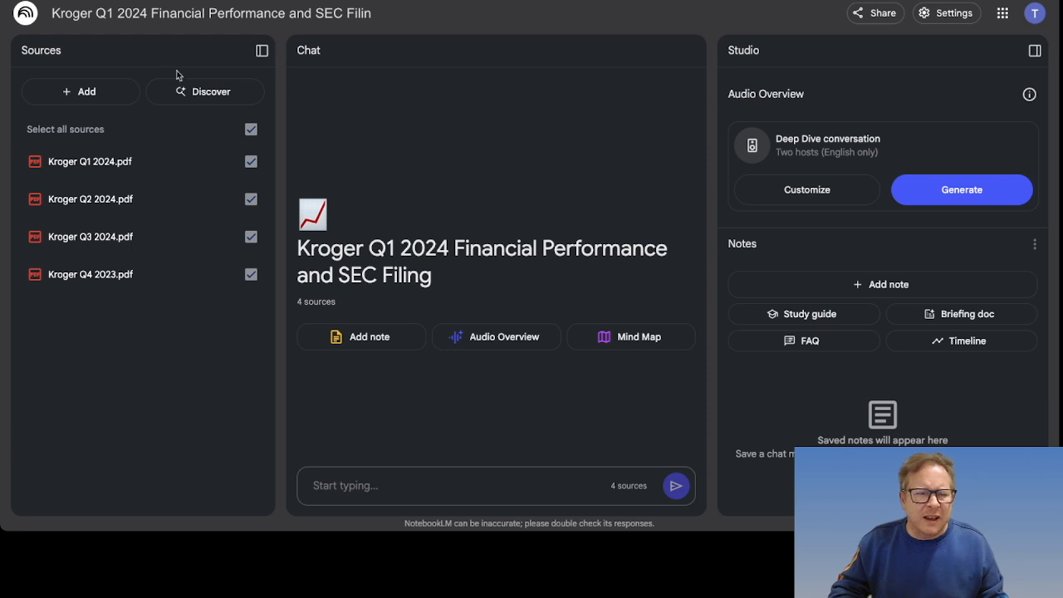
Step: Add the copied Kroger Q4 2024 earnings call YouTube link as a notebook source
click(77, 93)
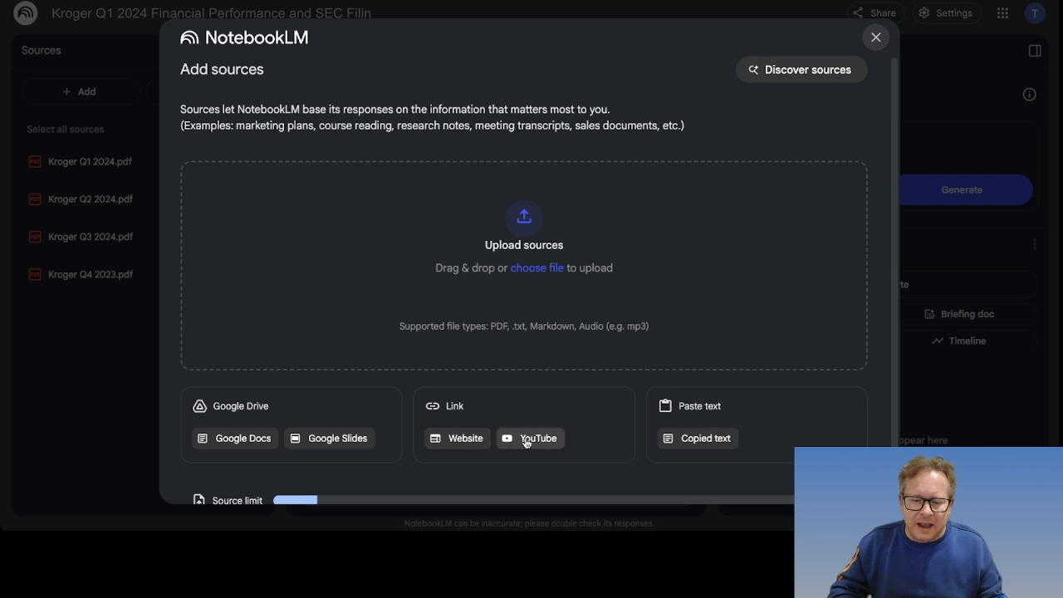
click(528, 438)
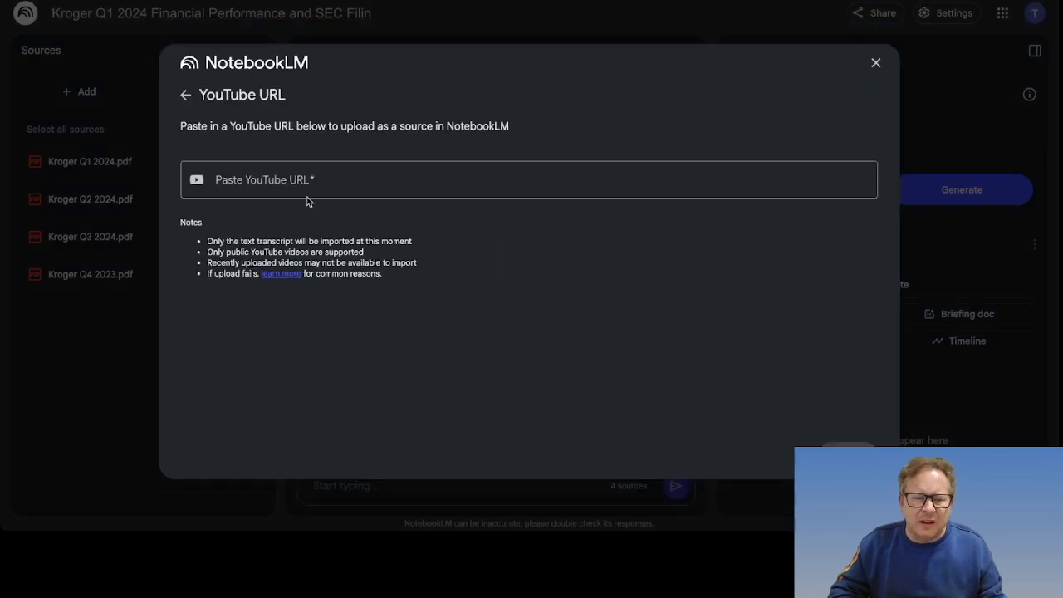
right_click(250, 178)
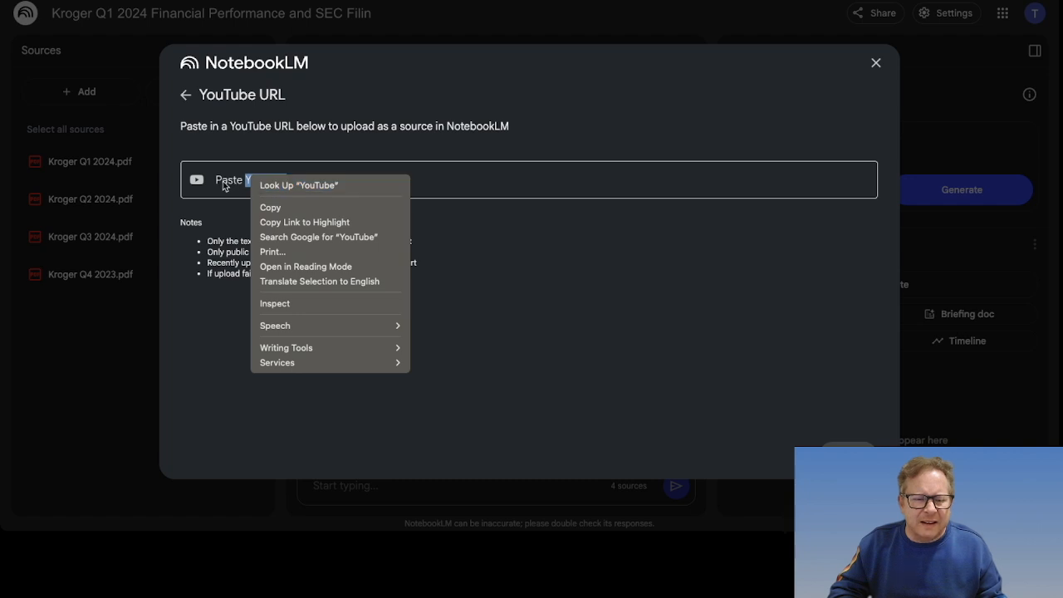
click(223, 183)
click(295, 181)
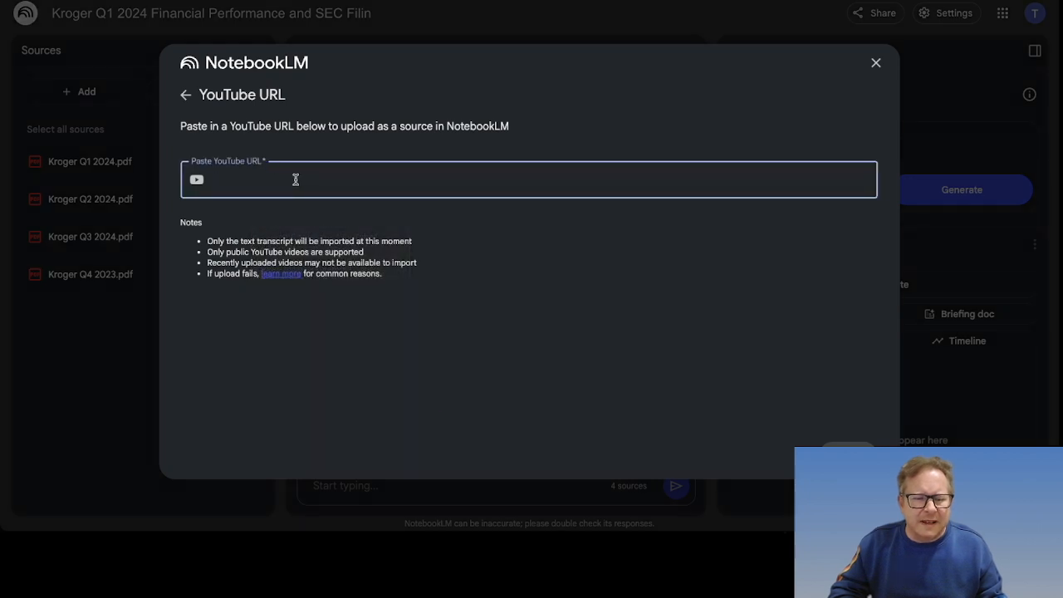
right_click(295, 182)
click(334, 277)
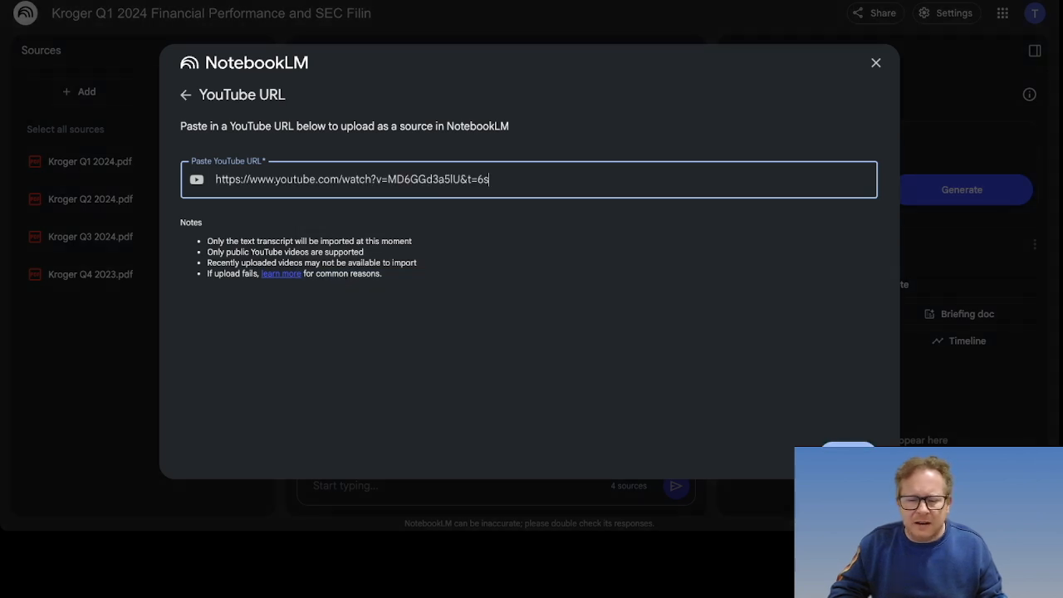
click(847, 454)
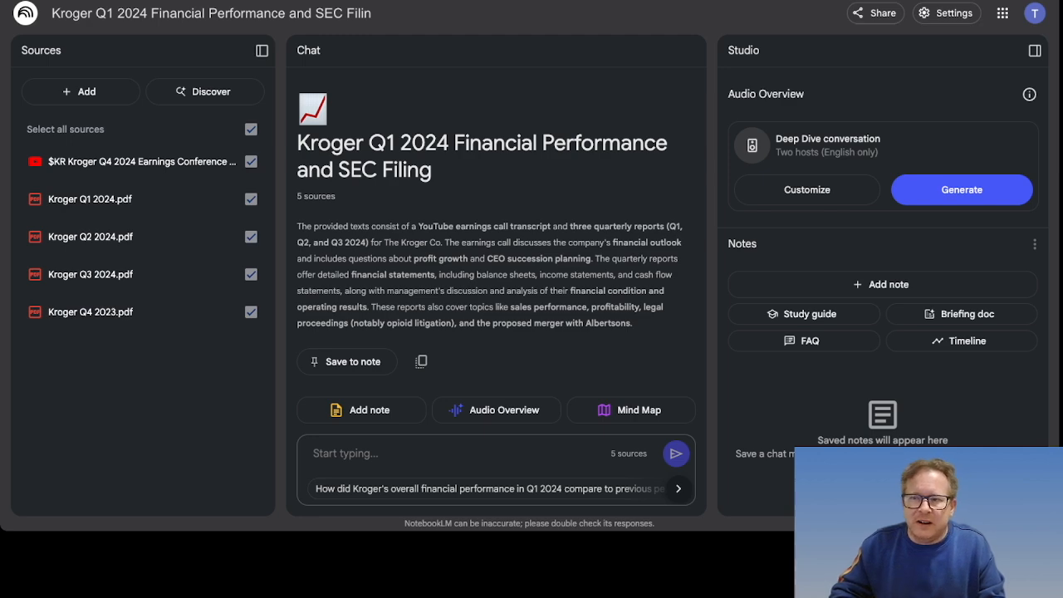
Step: Open the New York Times website in a new browser tab
key(super+t)
text(nytimes)
key(Return)
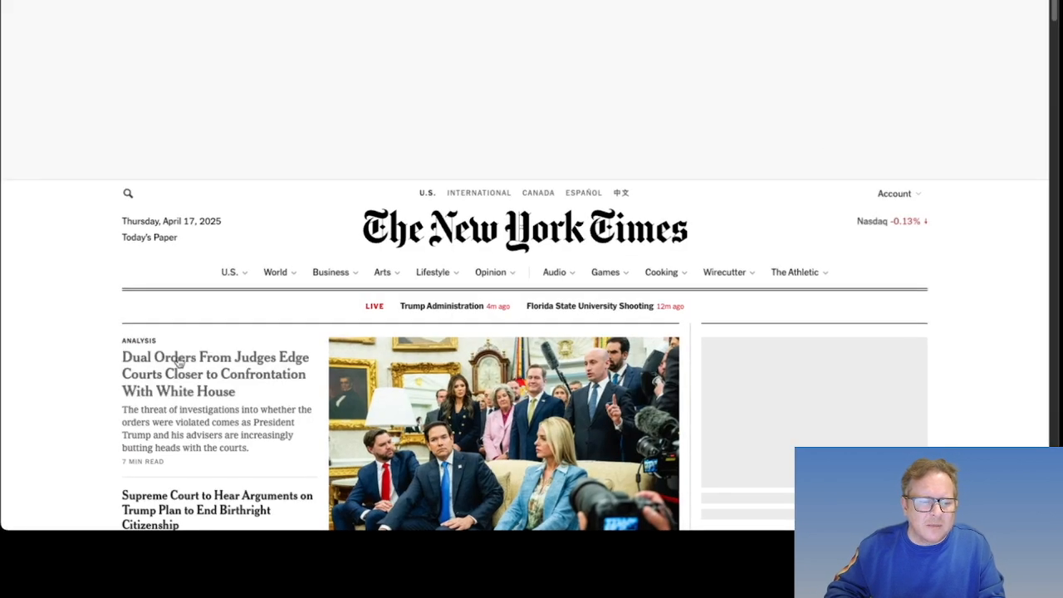
Step: Copy the URL of the judges' dual orders analysis article, then return to NotebookLM
click(177, 361)
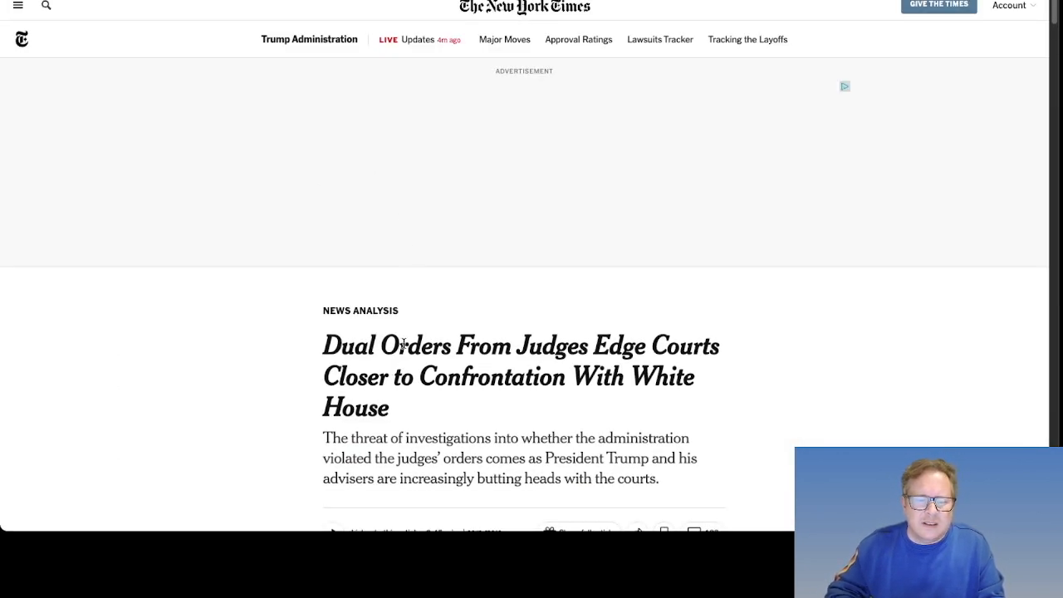
right_click(278, 0)
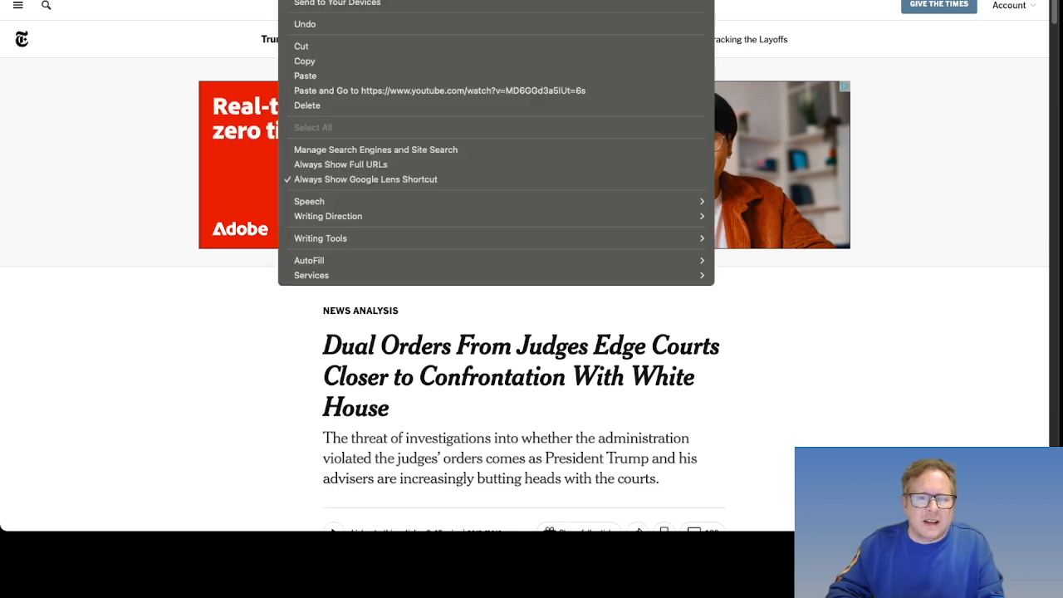
click(318, 60)
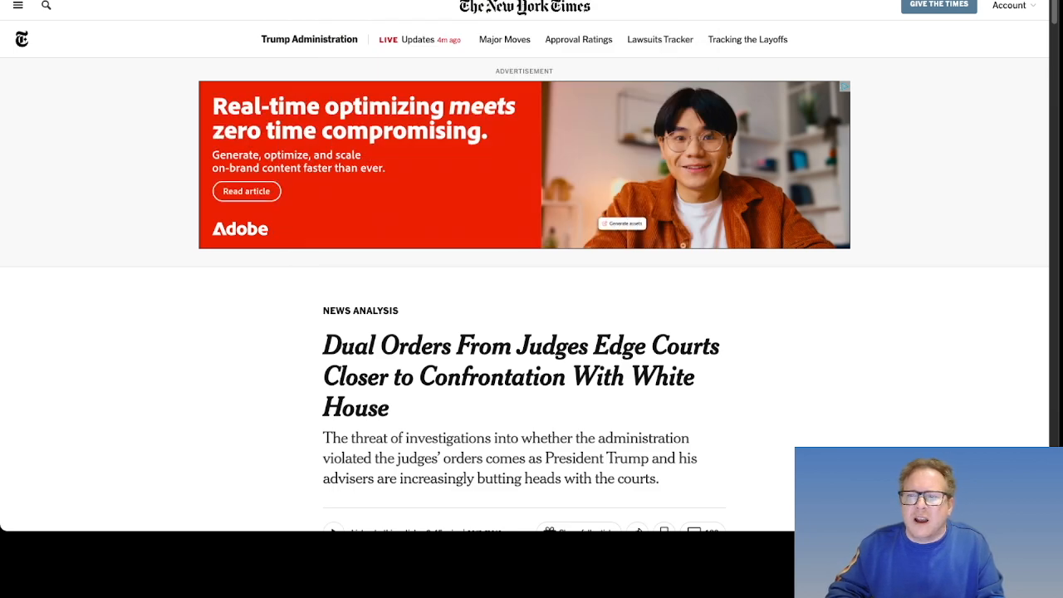
key(ctrl+Tab)
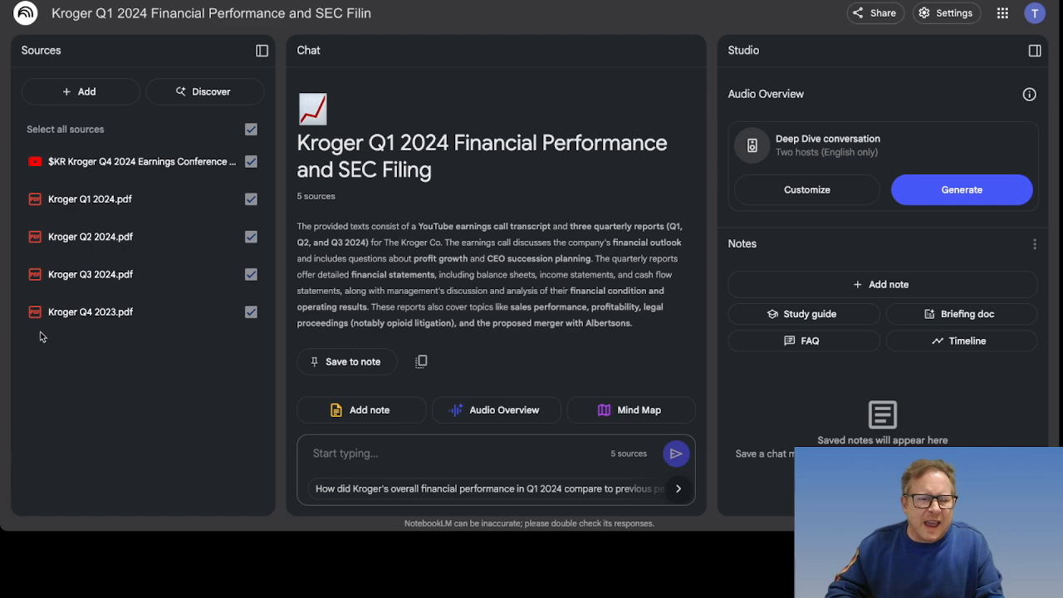
Step: Add the New York Times article URL as a Website source and check its warning
click(83, 92)
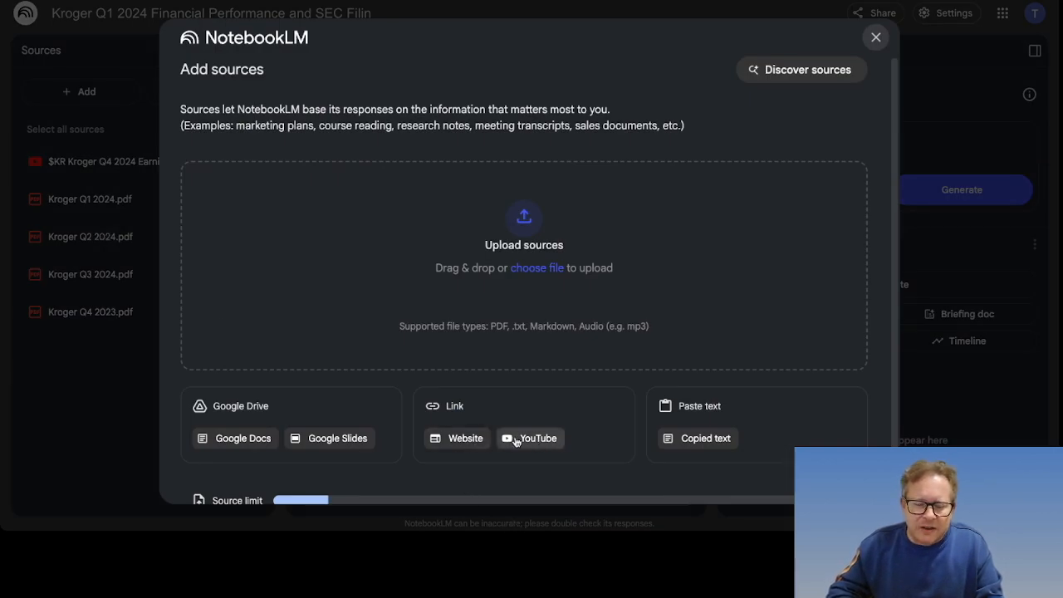
click(439, 439)
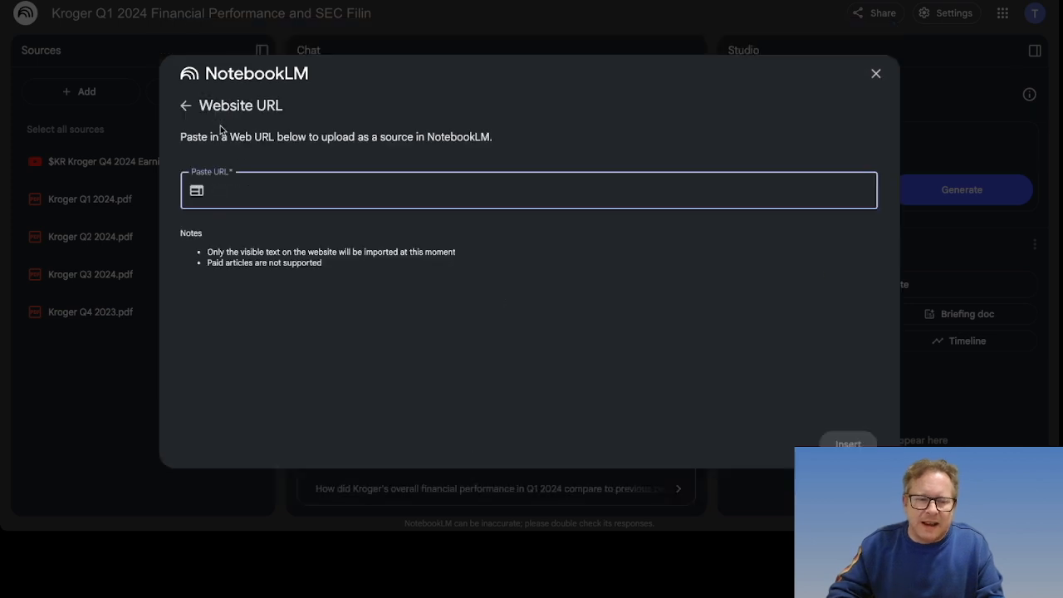
right_click(234, 191)
click(256, 286)
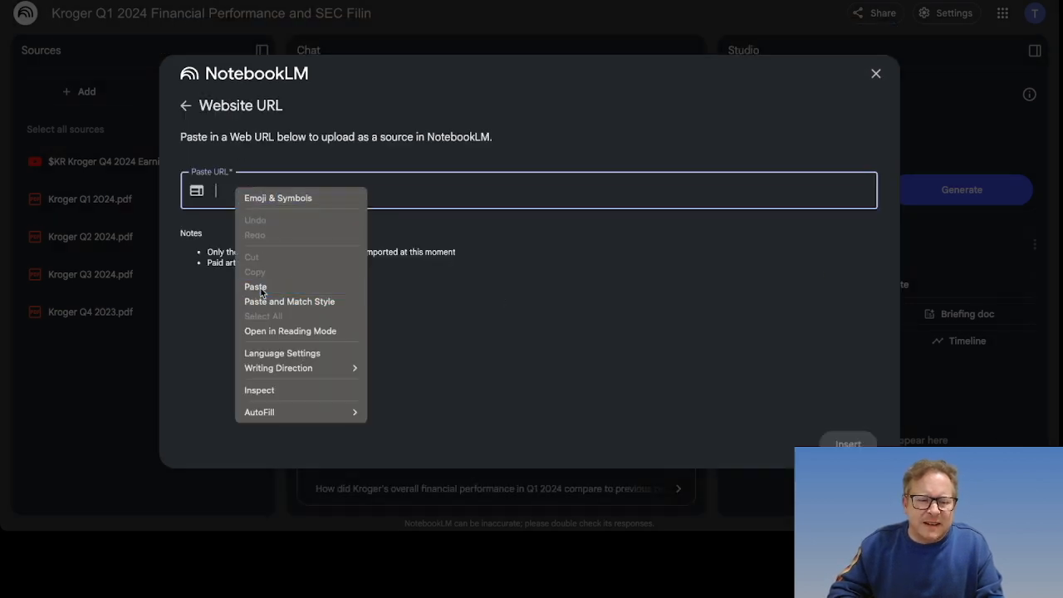
click(847, 443)
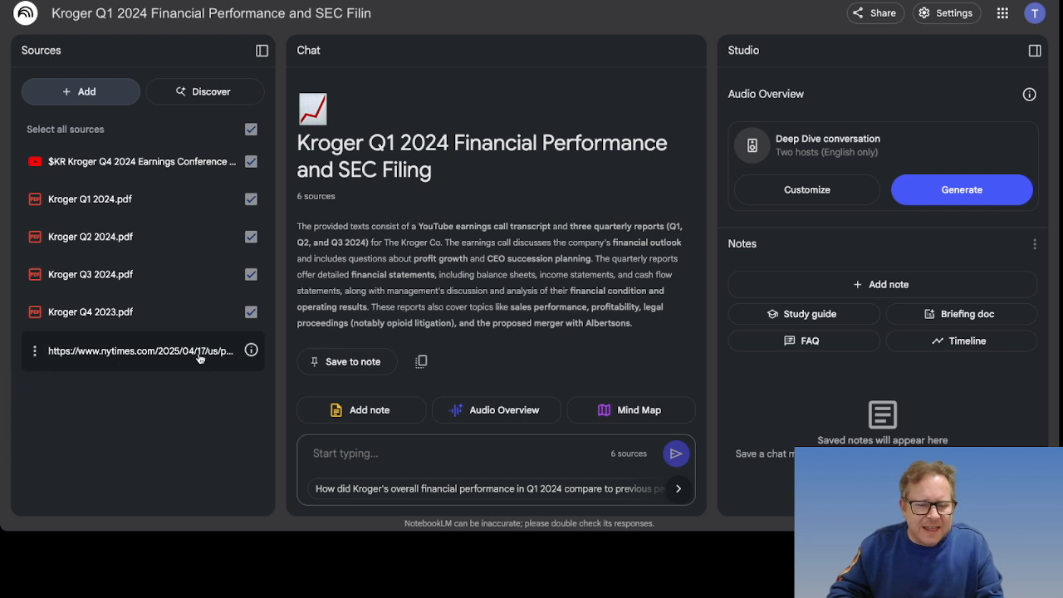
click(251, 353)
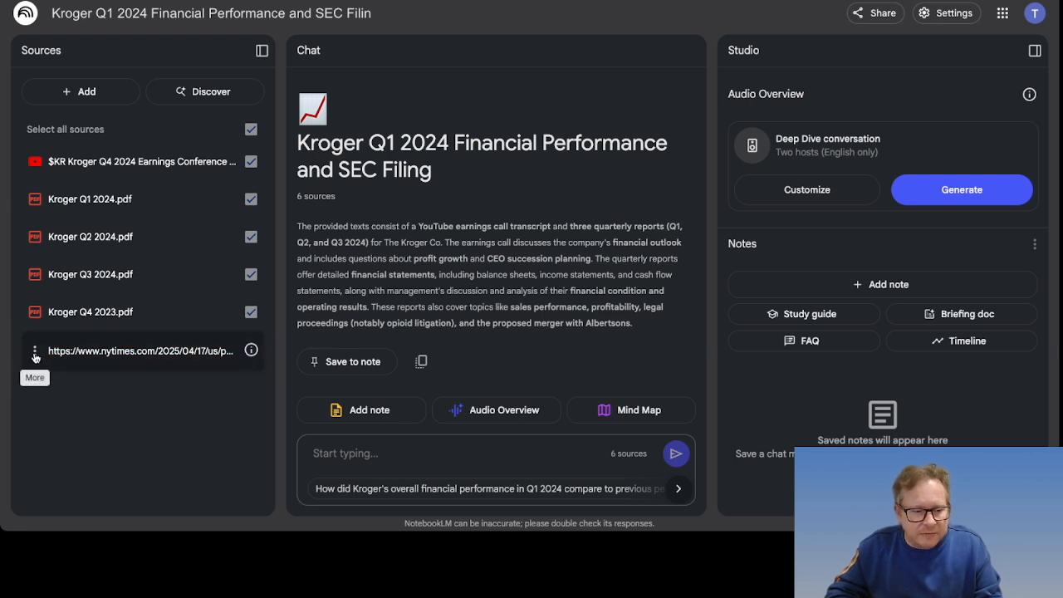
Step: Delete the New York Times source, leaving the five Kroger sources
click(35, 353)
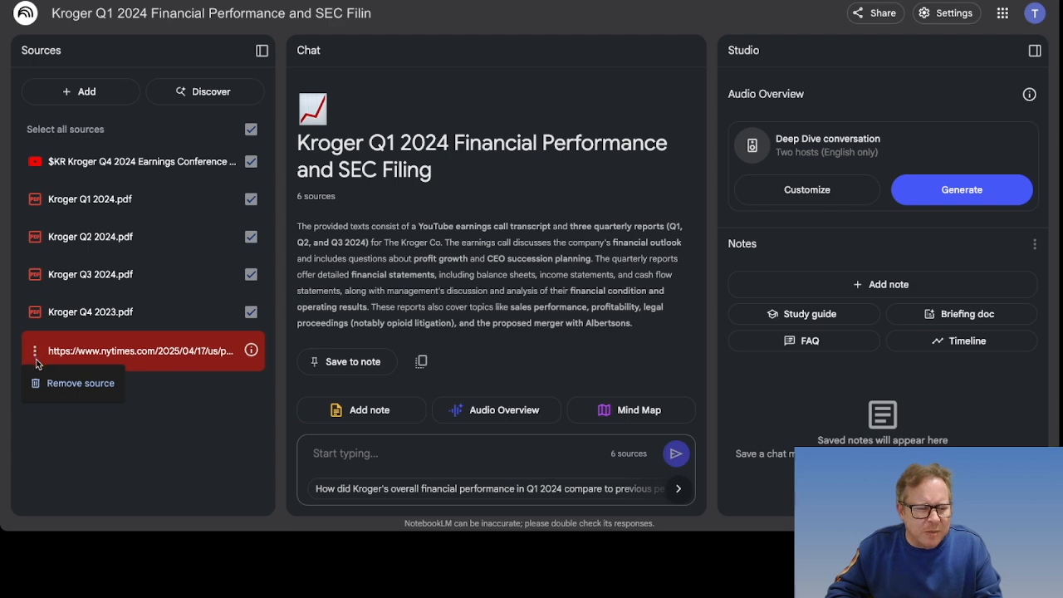
click(71, 384)
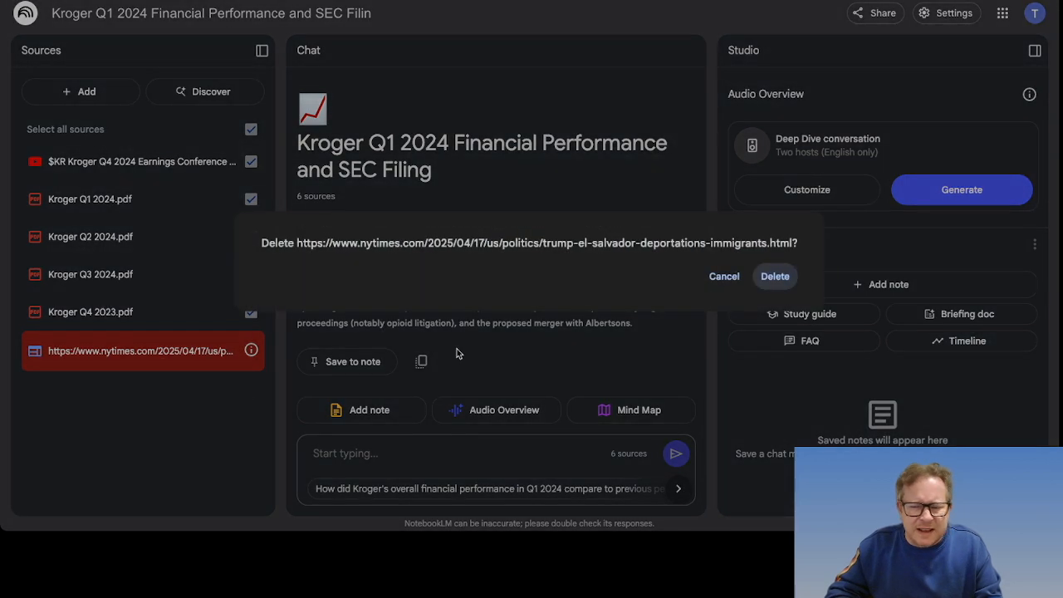
click(776, 277)
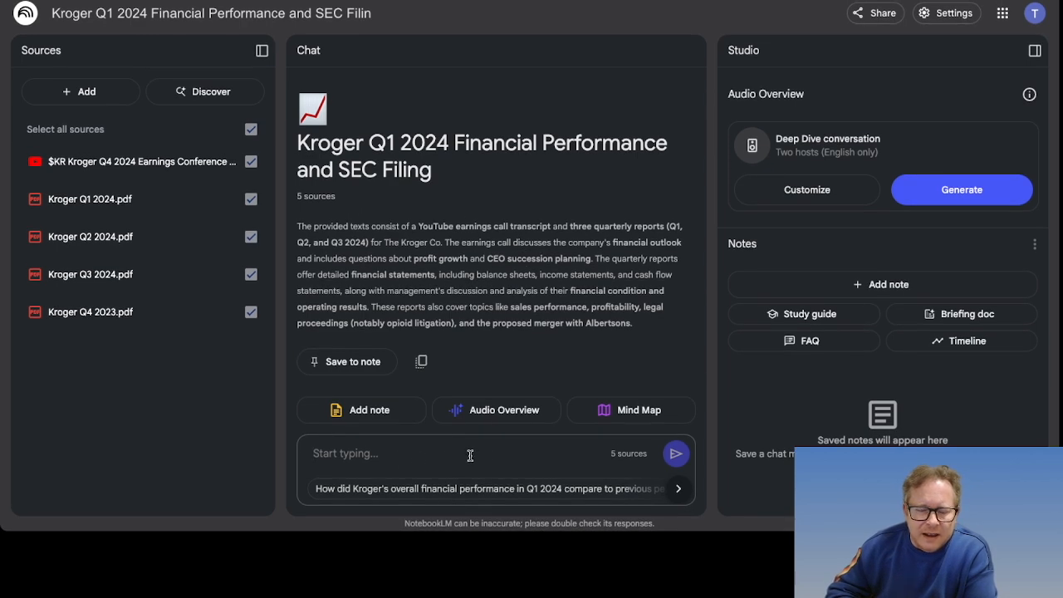
click(517, 449)
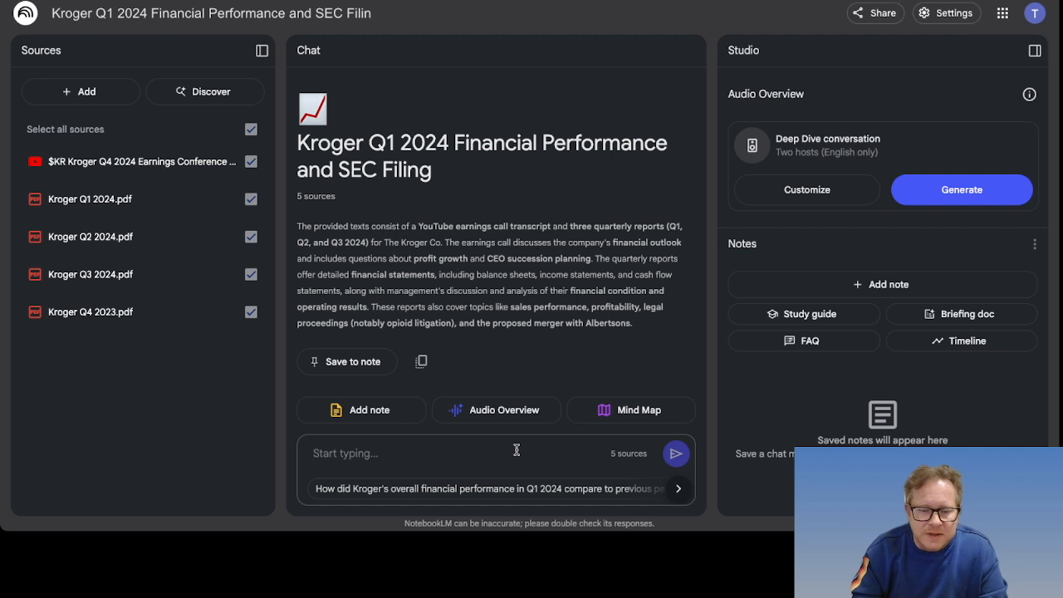
Step: Ask 'What is happening with Kroger's Private-label brands over the last year' in the chat
text(What)
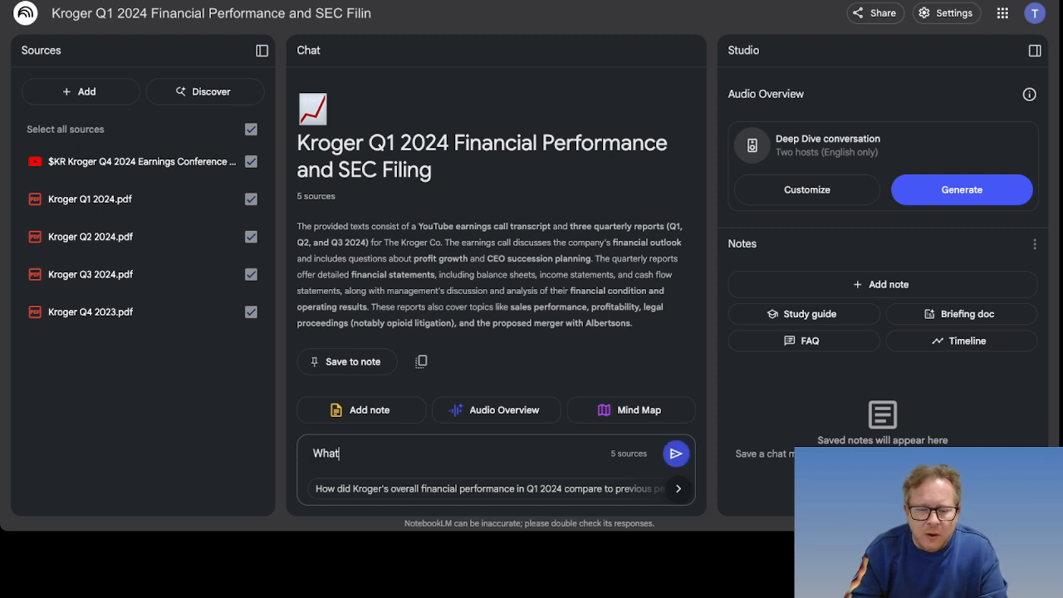
text( is happening with Krog)
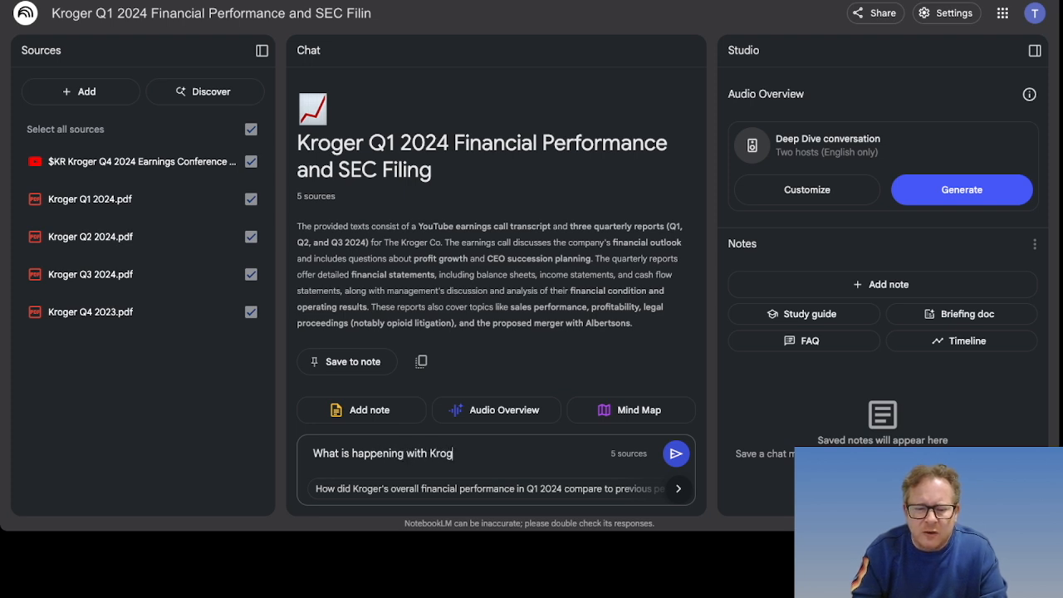
text(er's Private)
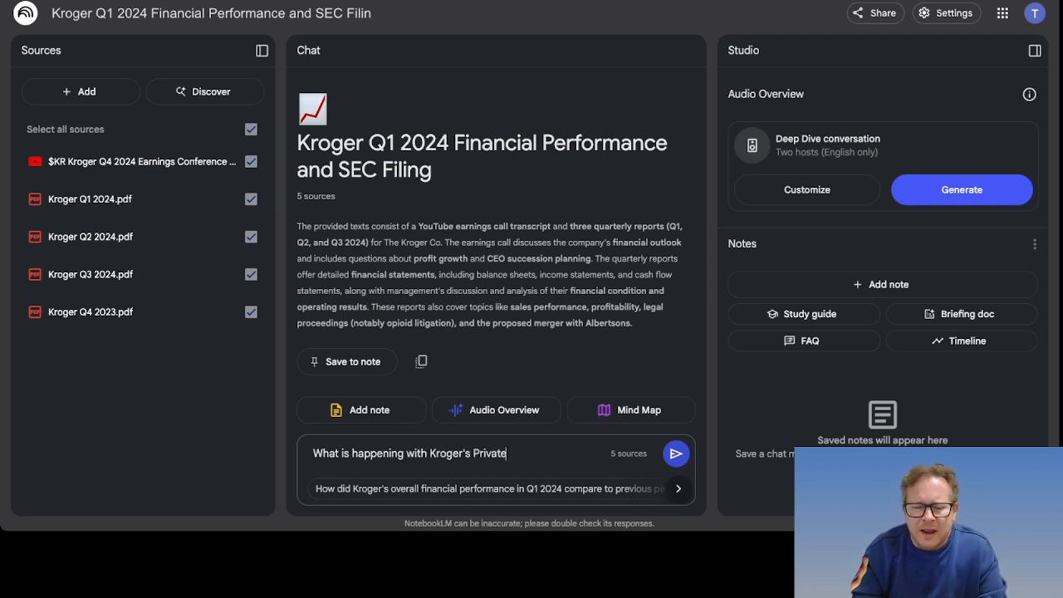
text(-lab)
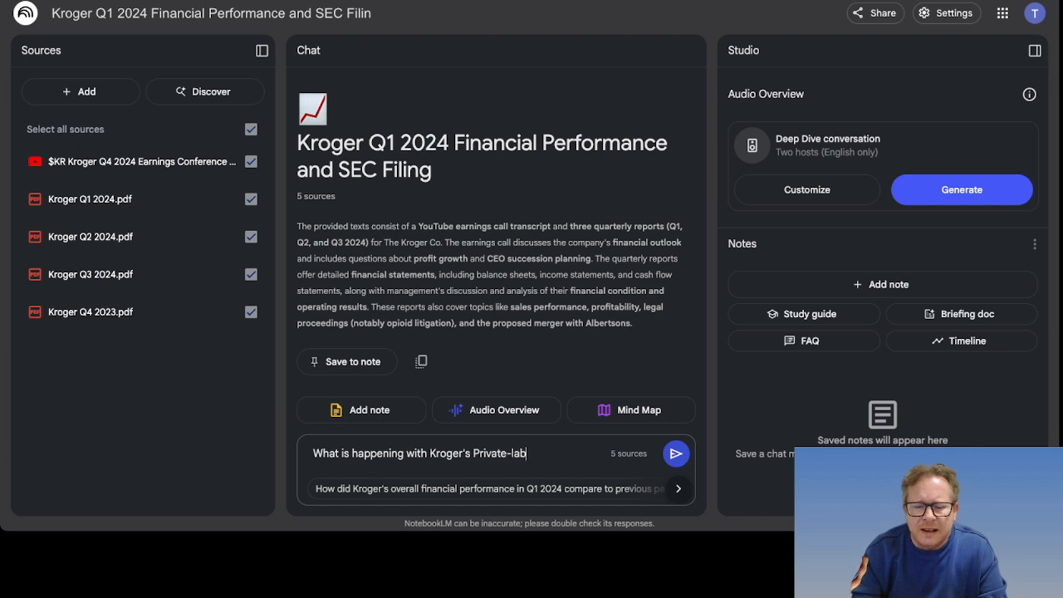
text(el brands)
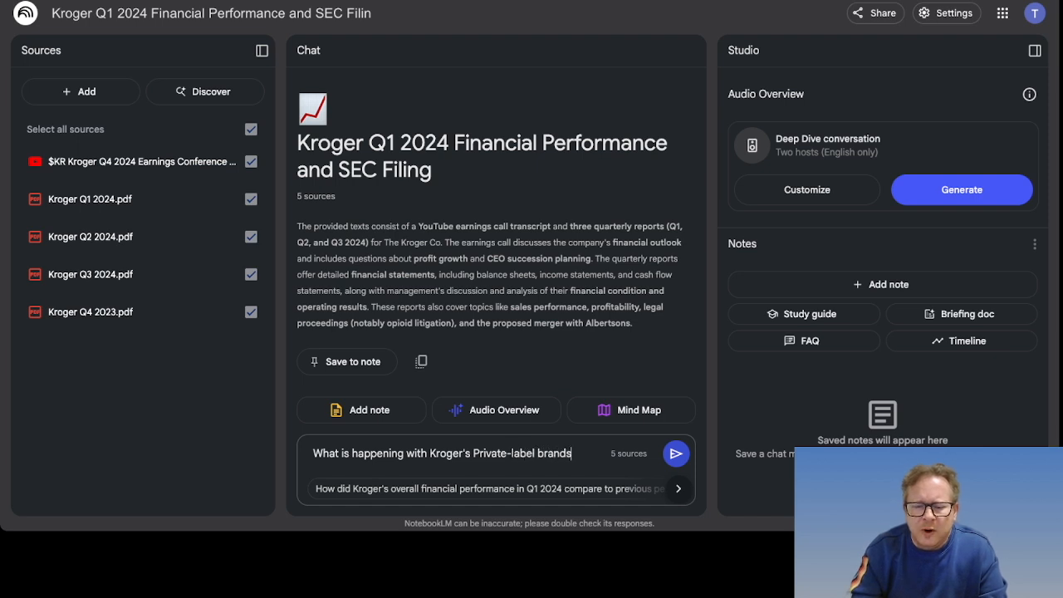
text( over the last year?)
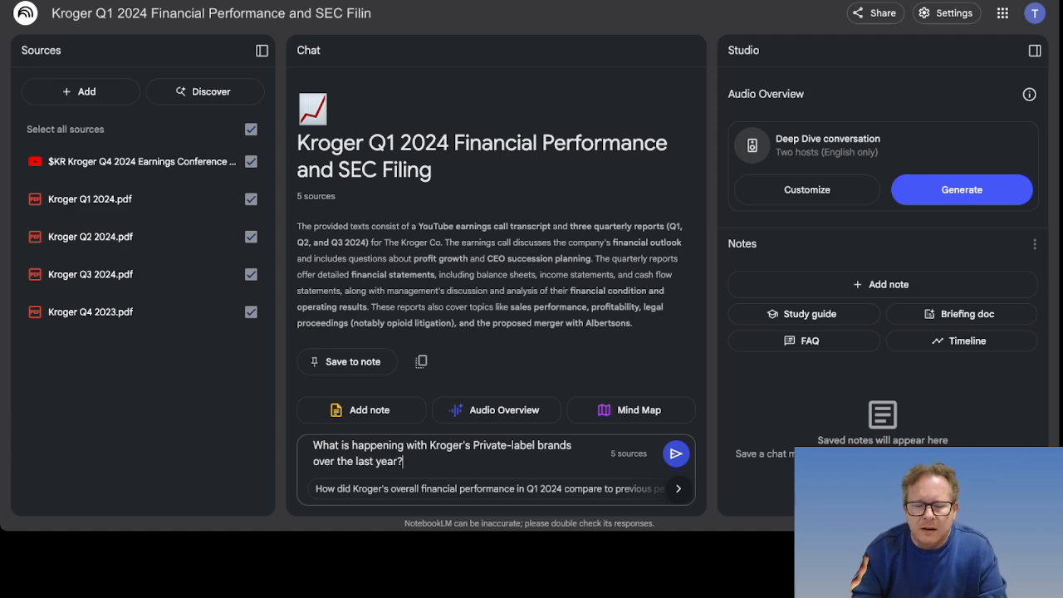
key(Return)
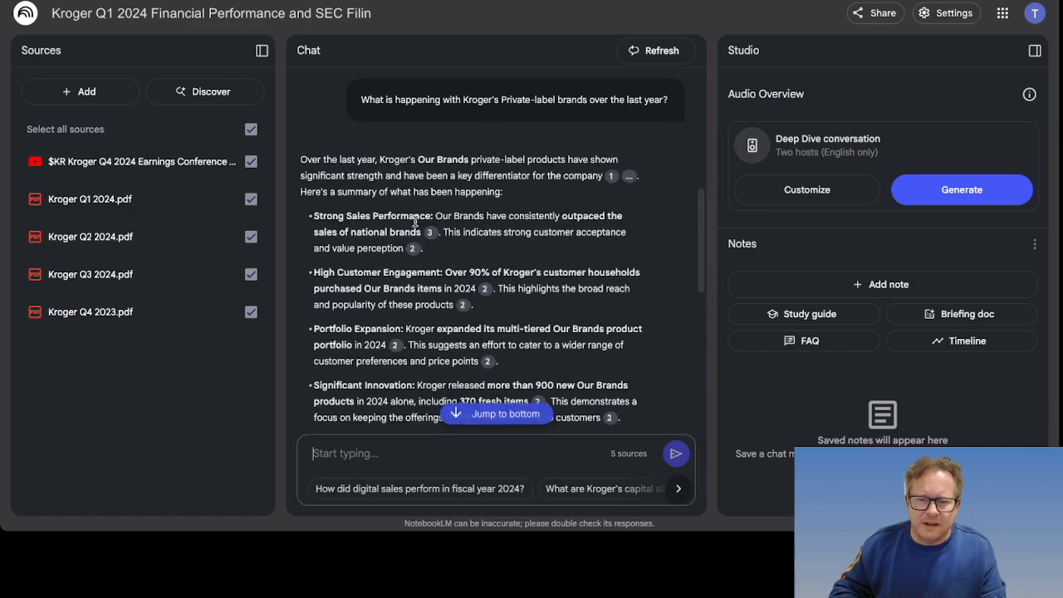
scroll(527, 263, down, 5)
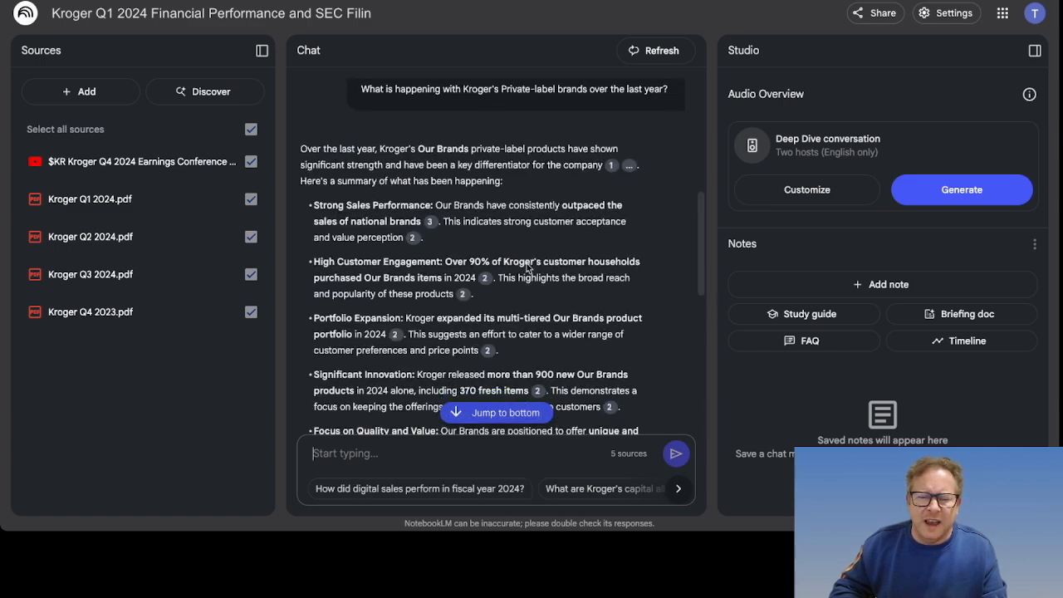
scroll(527, 263, down, 5)
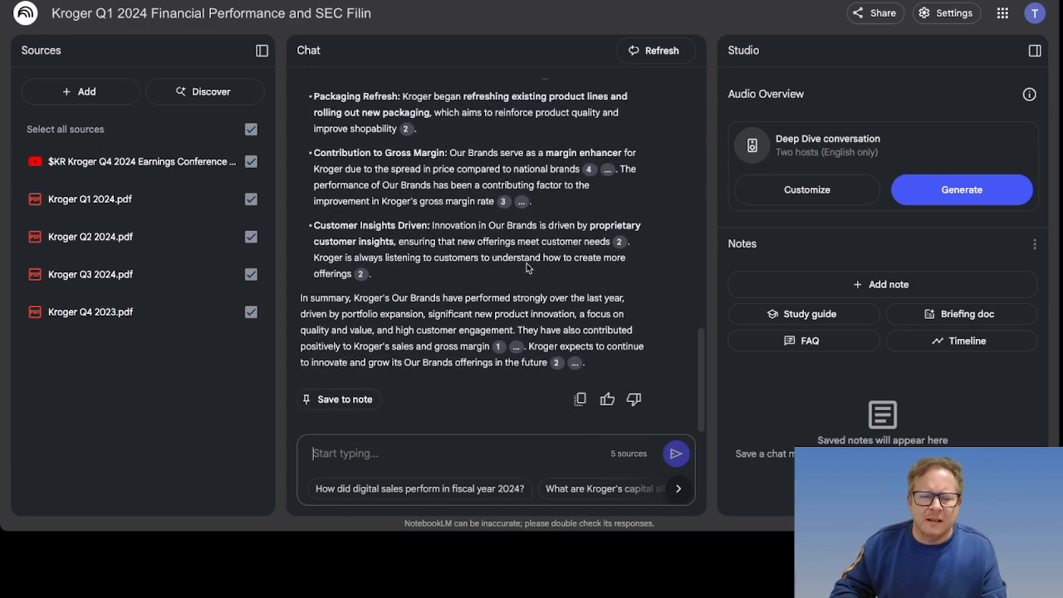
scroll(431, 253, up, 10)
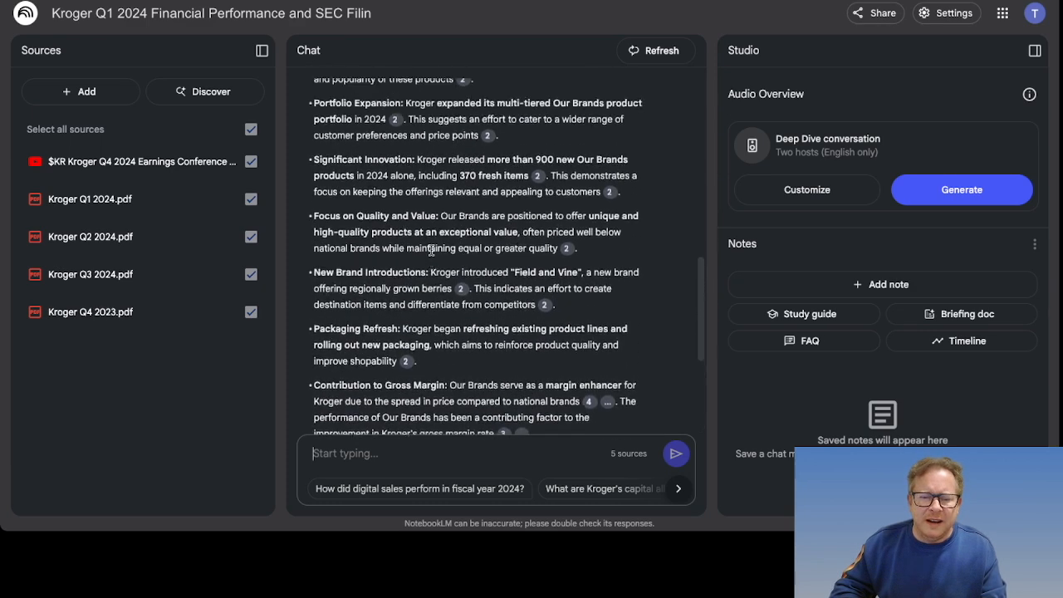
scroll(431, 254, up, 2)
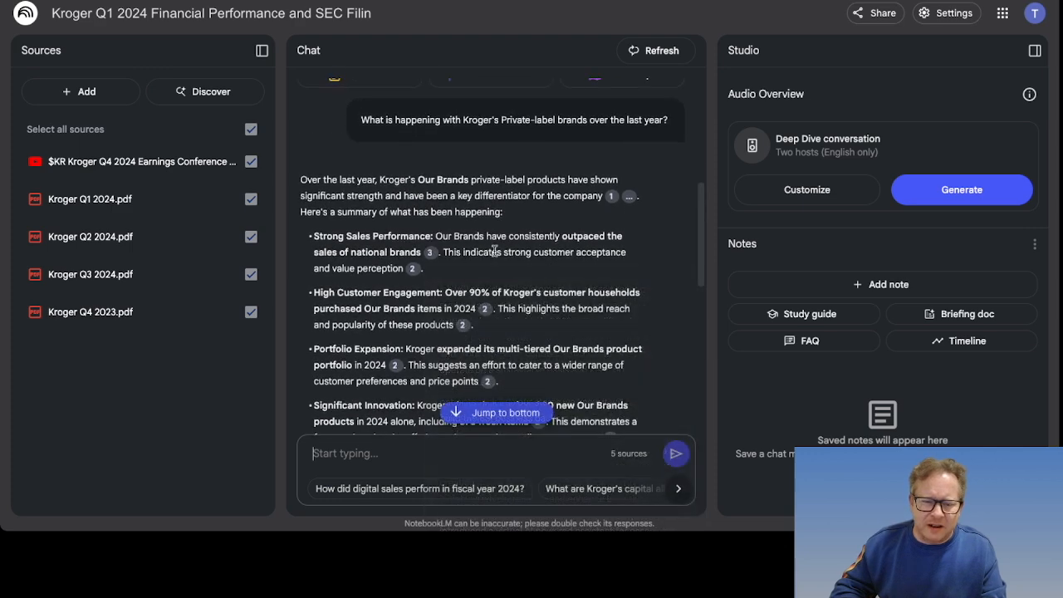
Step: Review the answer's citations on Our Brands' 900+ new 2024 products and Field and Vine
mouse_move(430, 255)
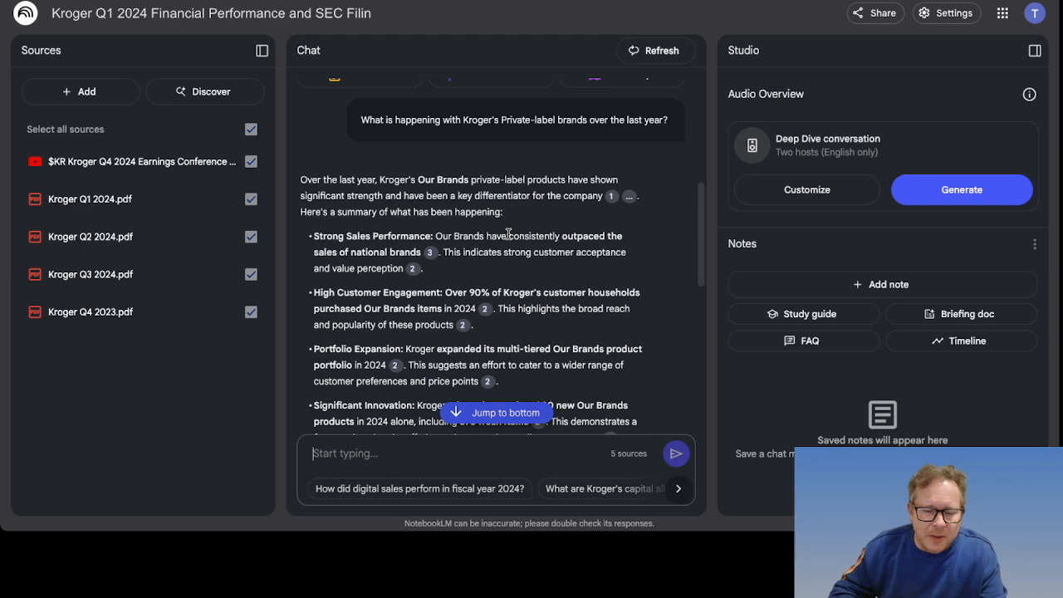
mouse_move(612, 201)
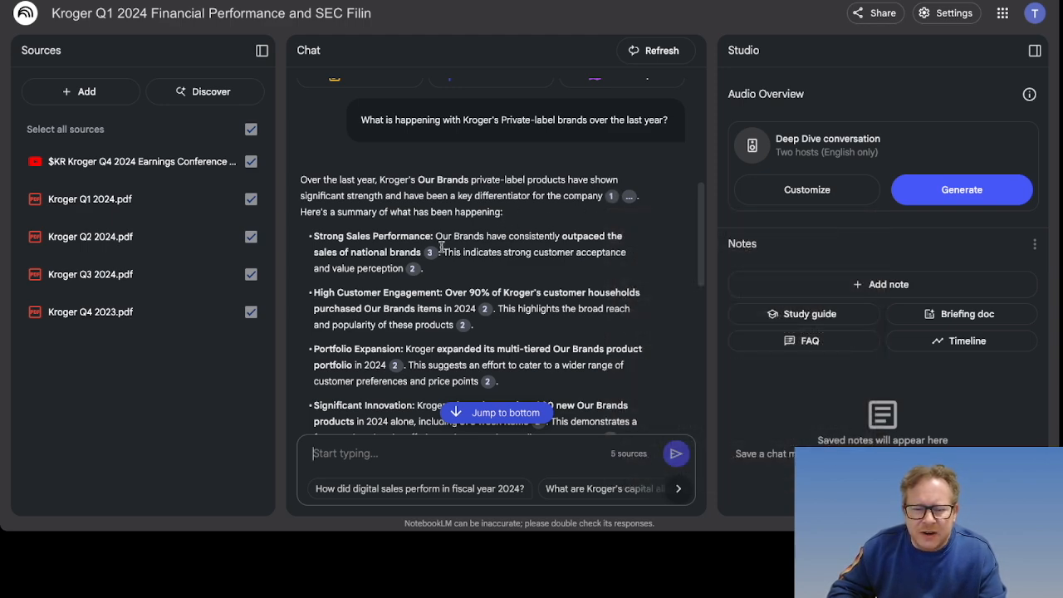
mouse_move(409, 271)
mouse_move(482, 314)
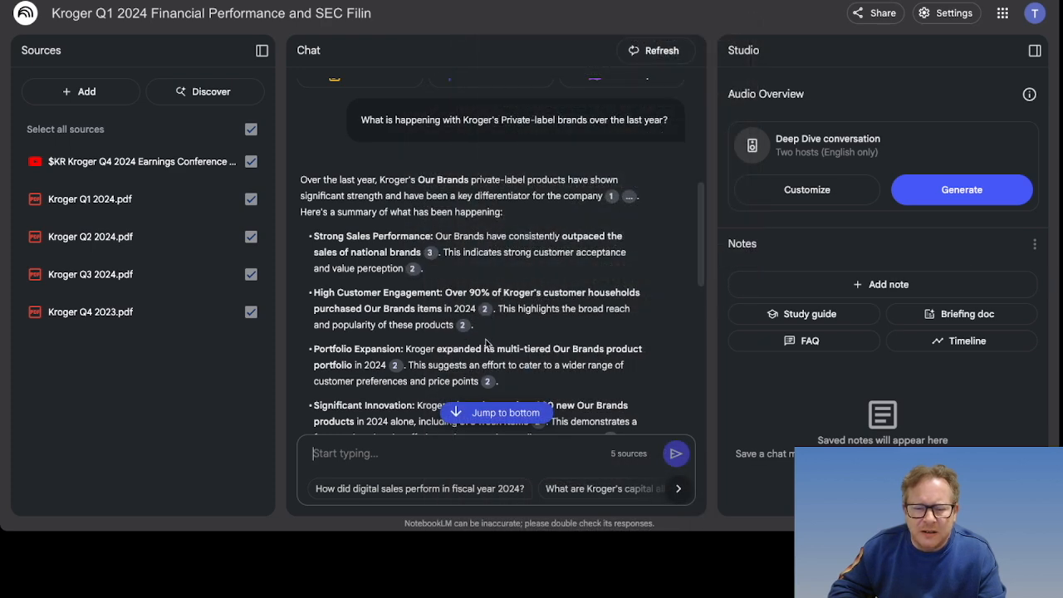
scroll(433, 335, down, 2)
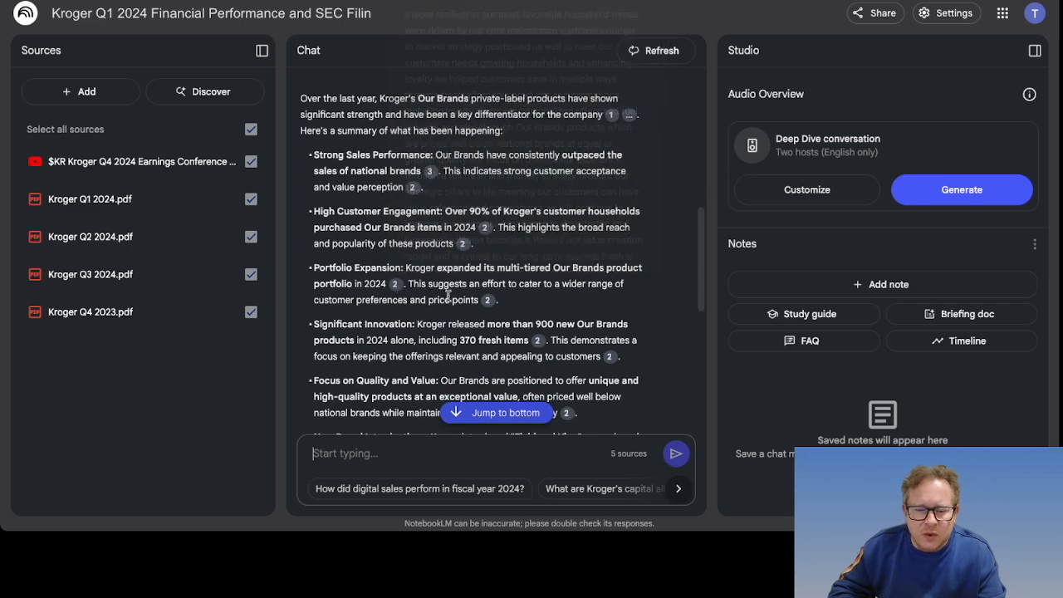
mouse_move(536, 348)
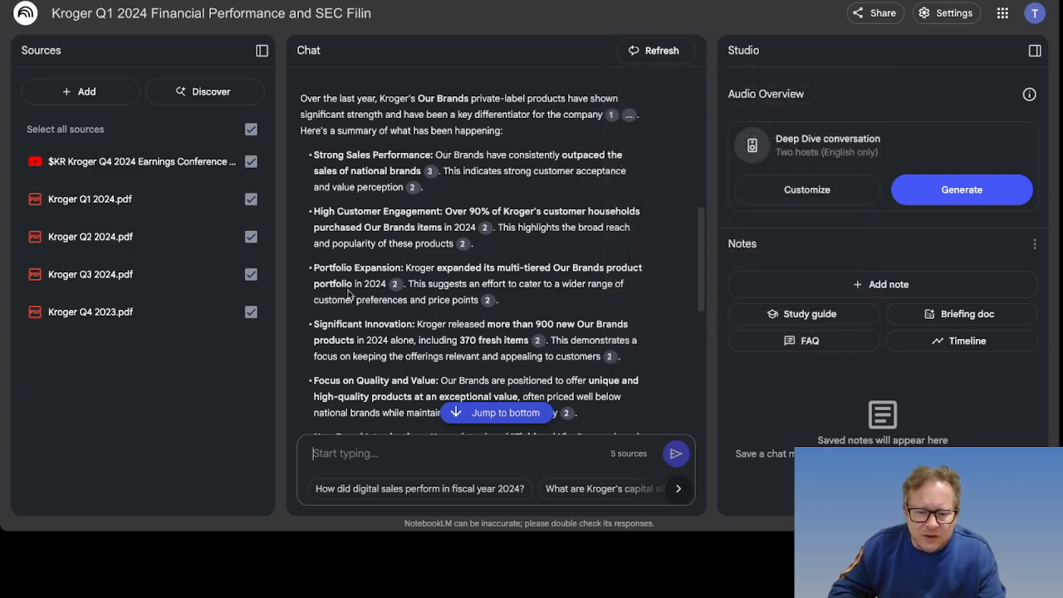
scroll(349, 292, down, 5)
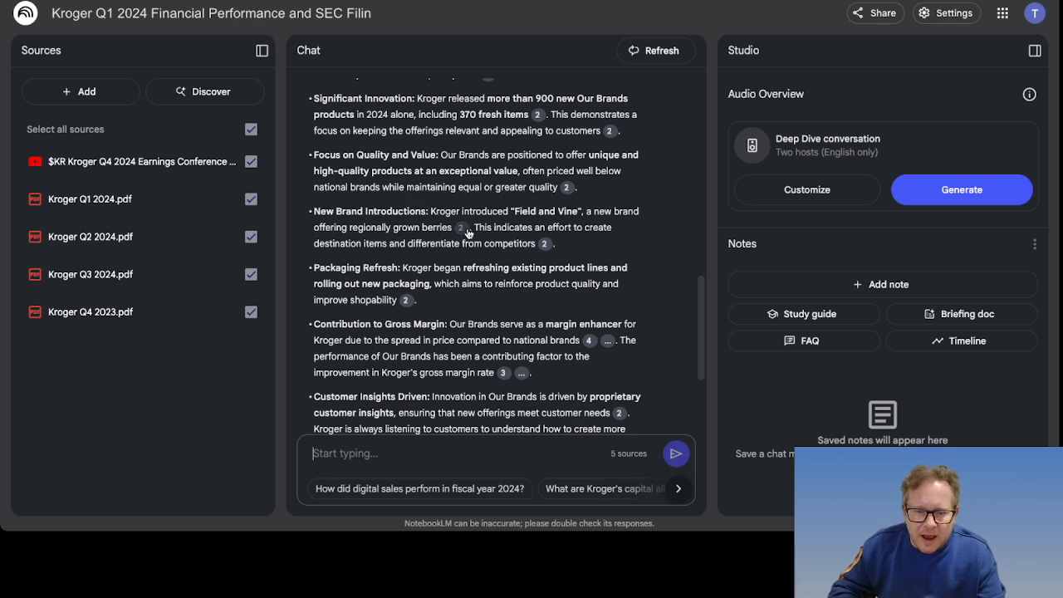
mouse_move(463, 231)
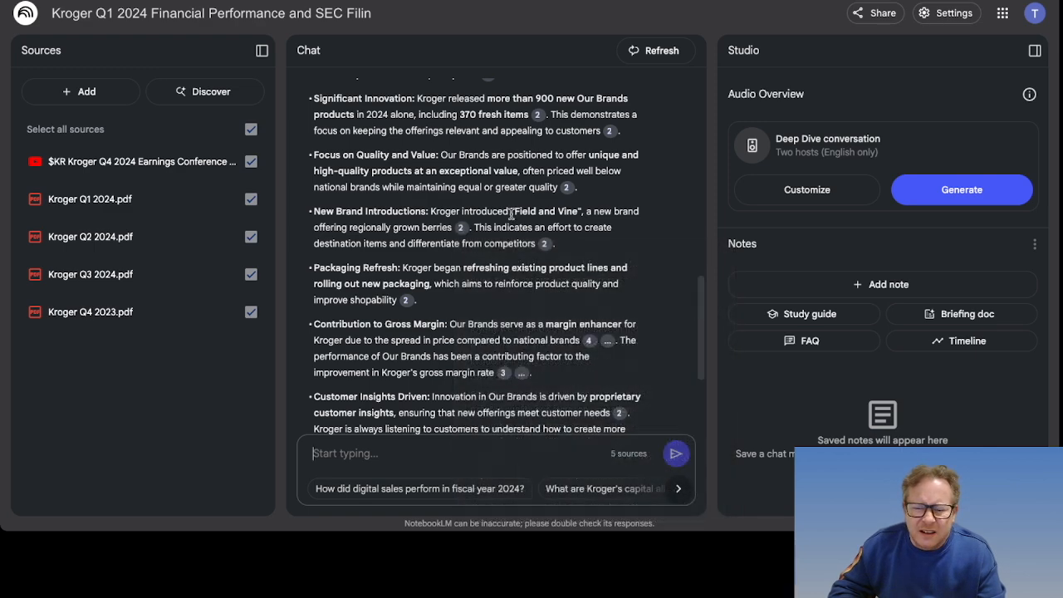
mouse_move(544, 245)
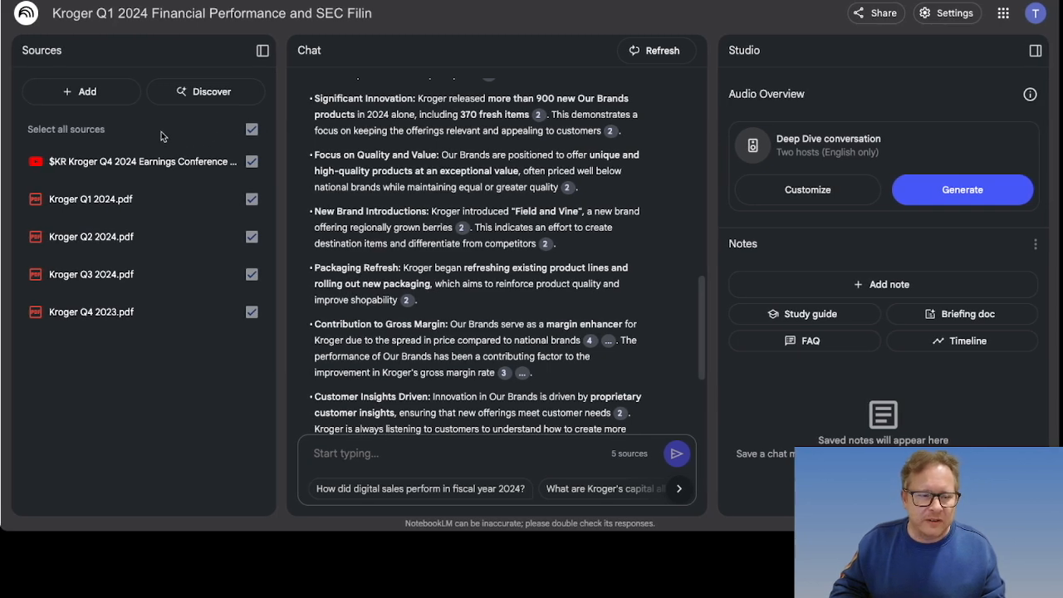
Step: Exclude the earnings call video and the Q2, Q3 and Q4 2023 PDFs from chat sources
click(251, 161)
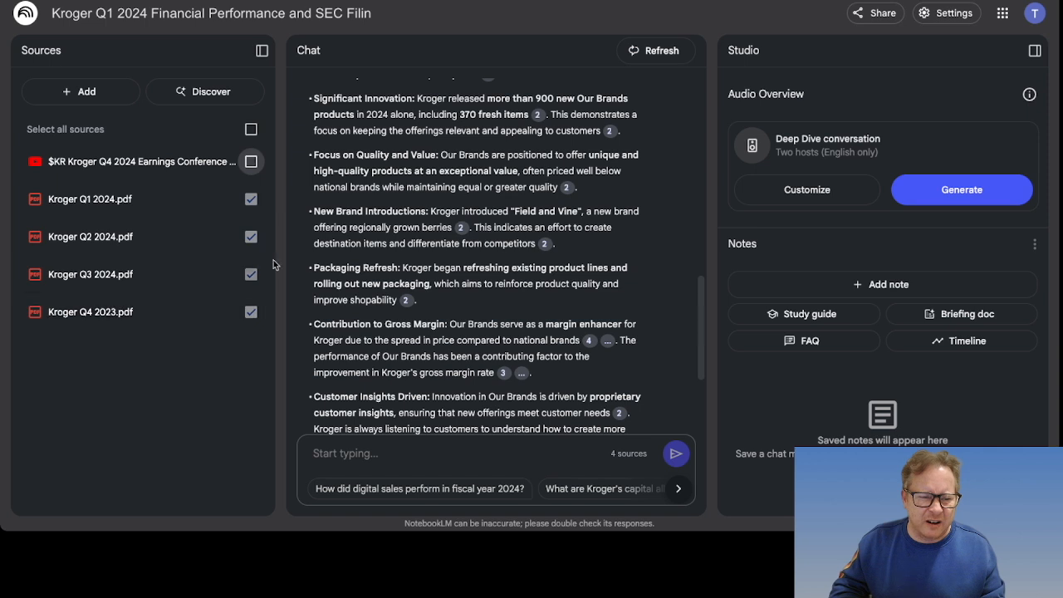
click(251, 237)
click(251, 274)
click(250, 311)
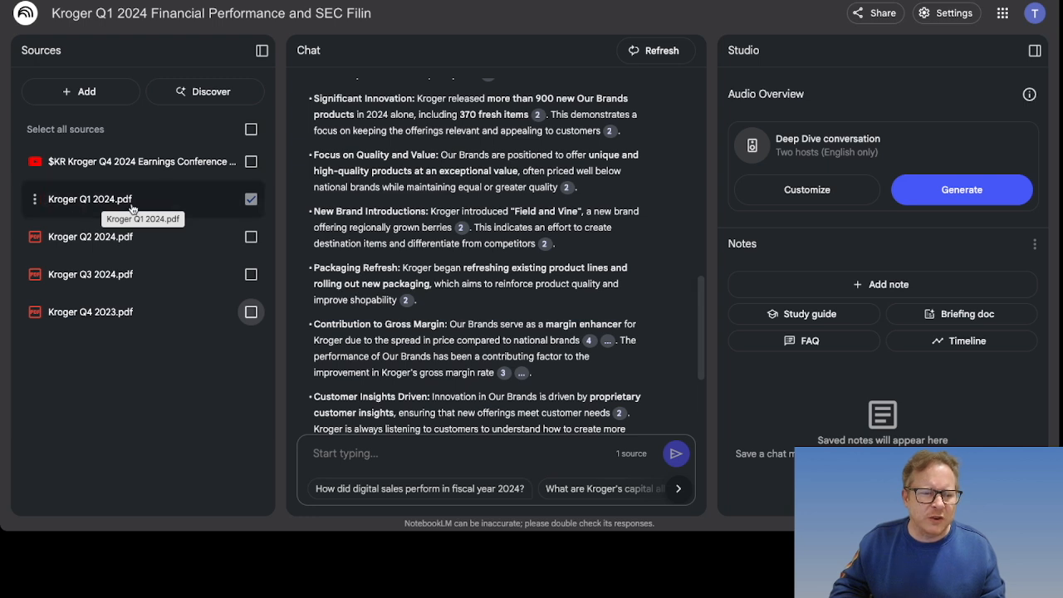
Step: Ask 'What's happening with Kroger's private-label business in Q1?' using only Kroger Q1 2024.pdf
click(389, 457)
text(What's hap)
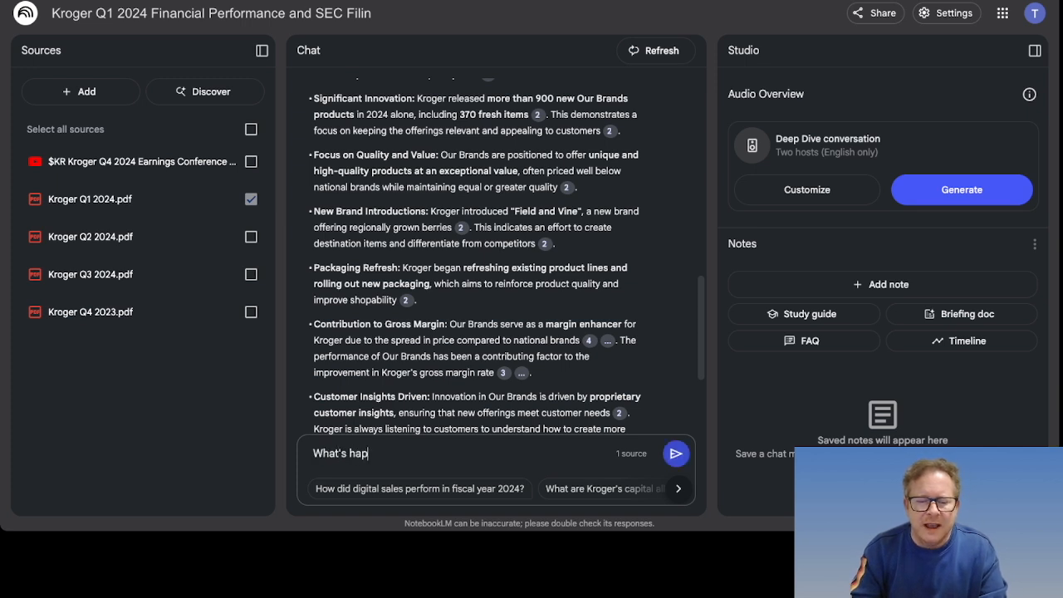
text(pening with Kroger's private-label business in)
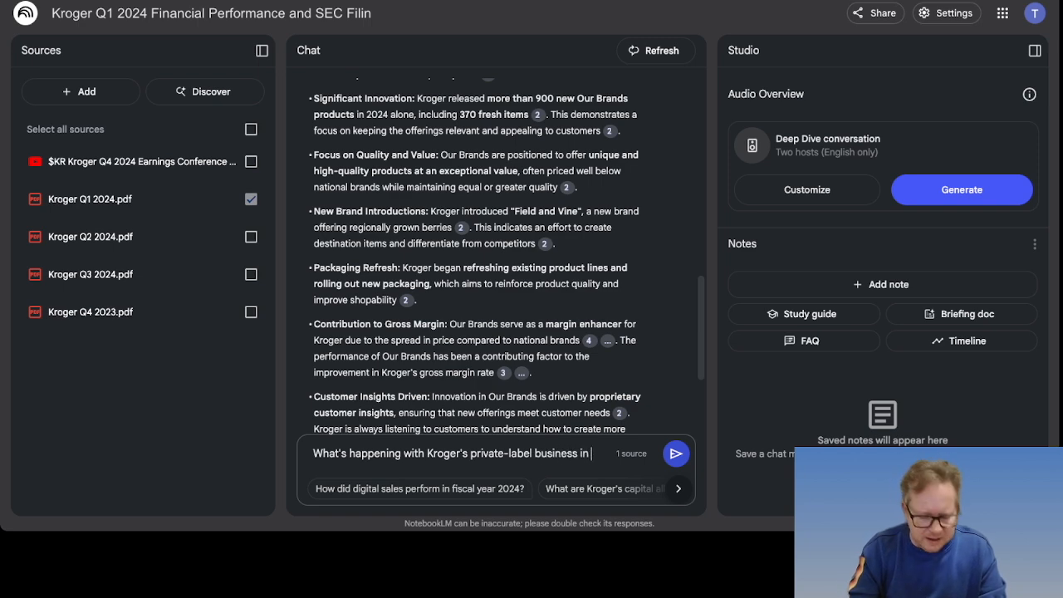
text(Q1?)
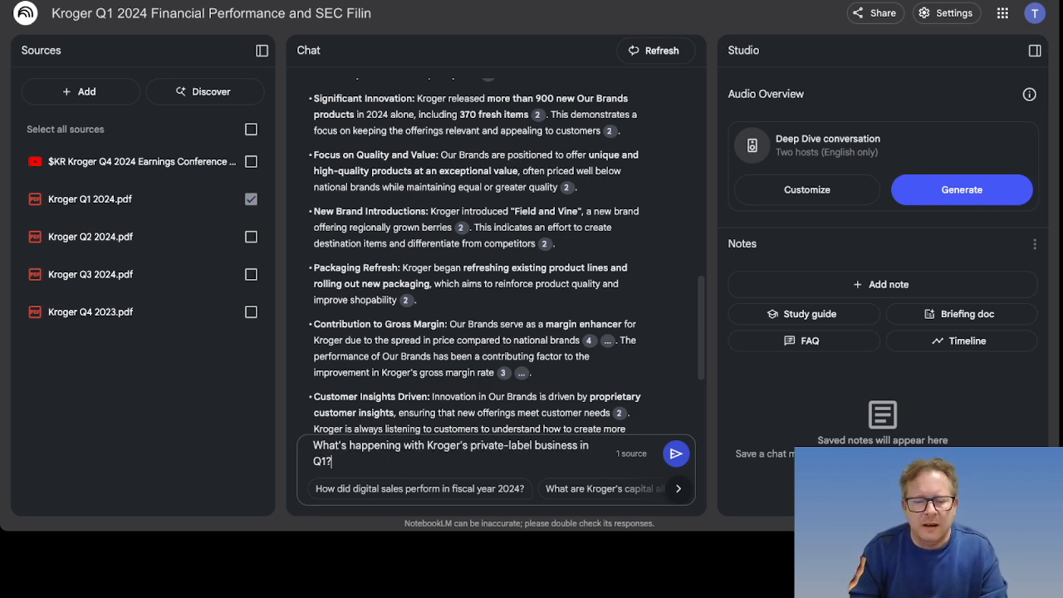
key(Return)
scroll(413, 280, up, 2)
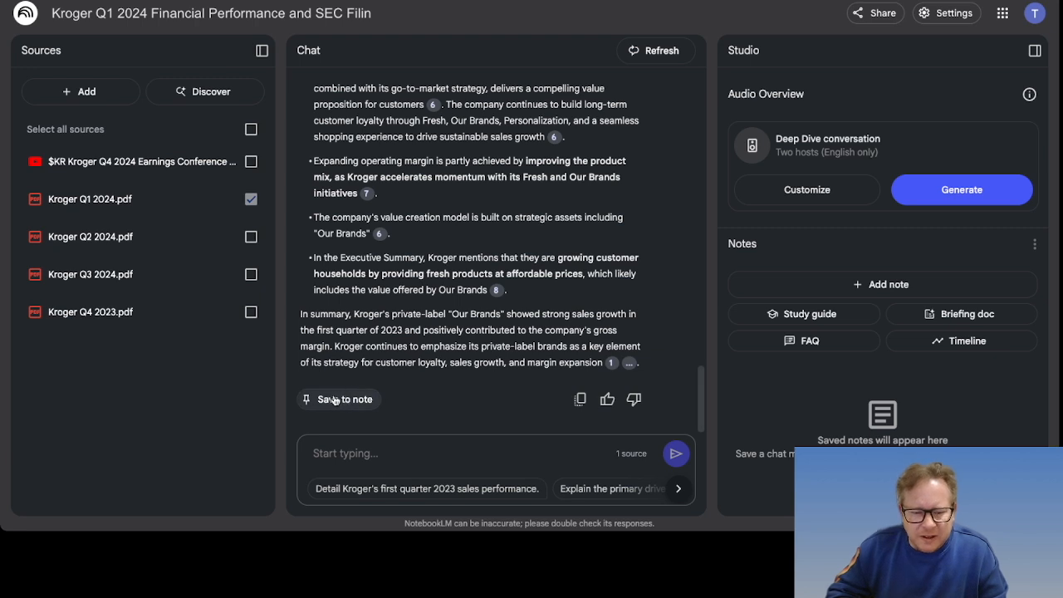
Step: Save the Q1 private-label answer as the note 'Kroger Q1 2023: Our Brands Performance' and open it
click(334, 400)
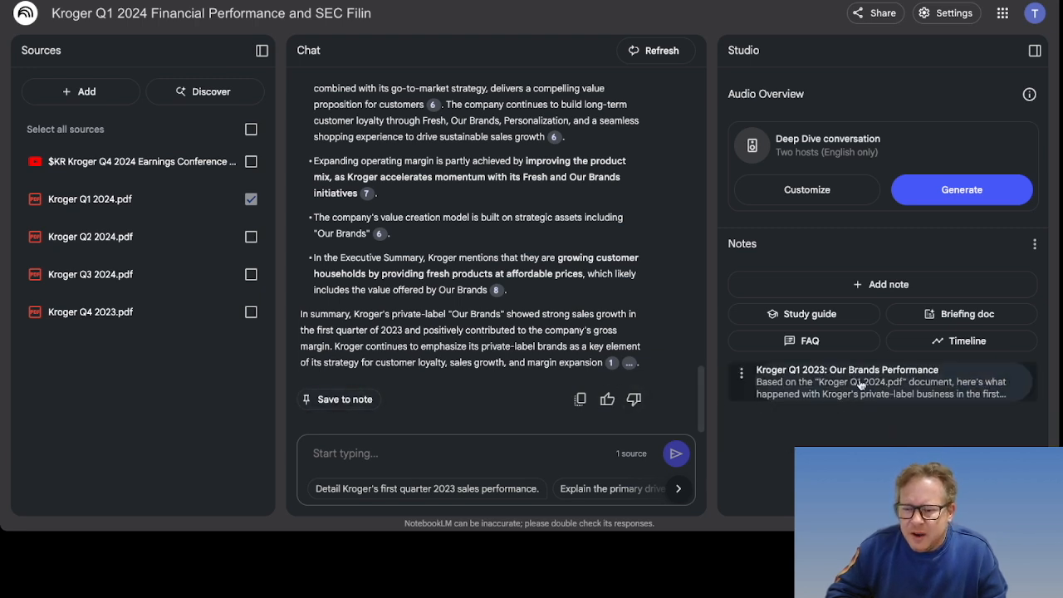
click(799, 385)
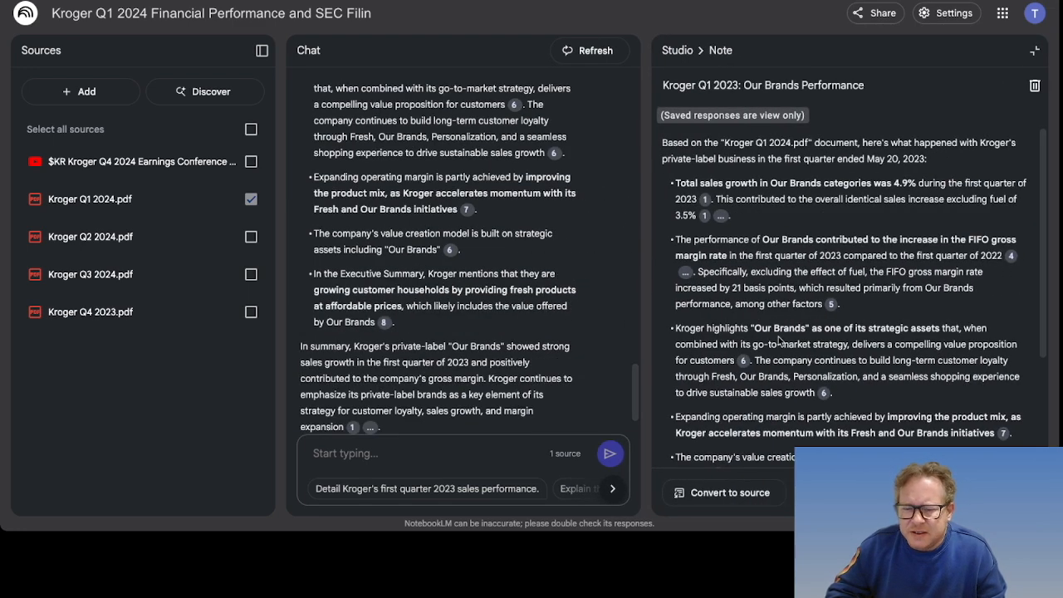
scroll(779, 338, down, 4)
scroll(779, 338, up, 4)
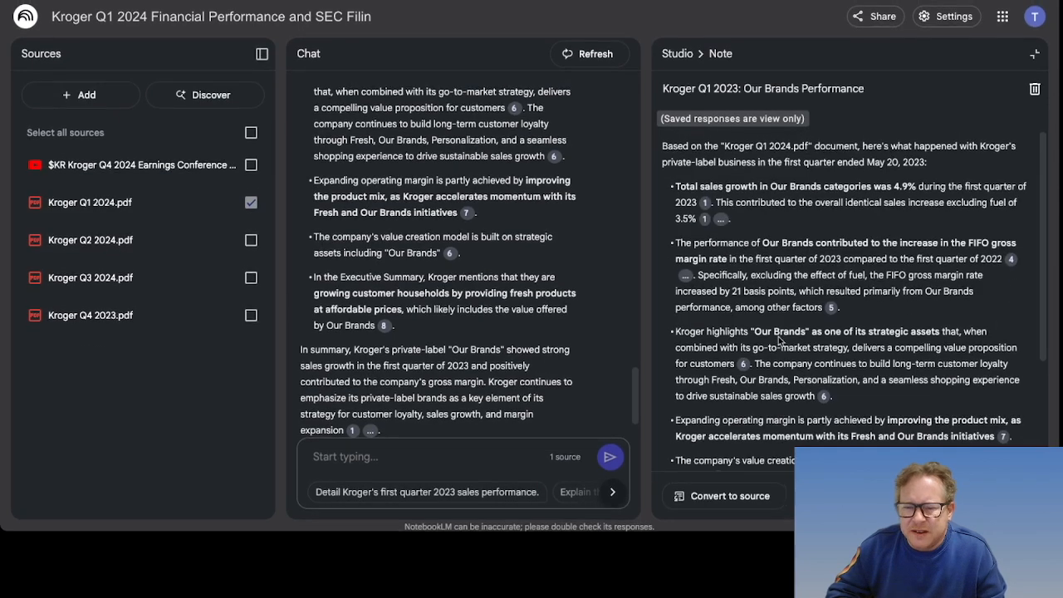
scroll(503, 285, up, 5)
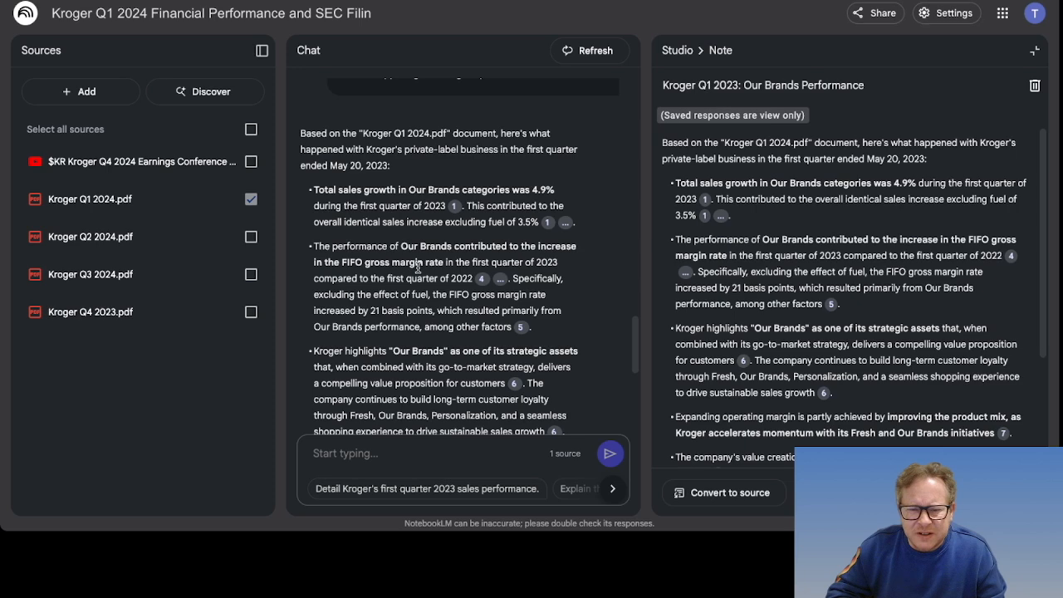
scroll(418, 268, up, 3)
scroll(357, 339, down, 2)
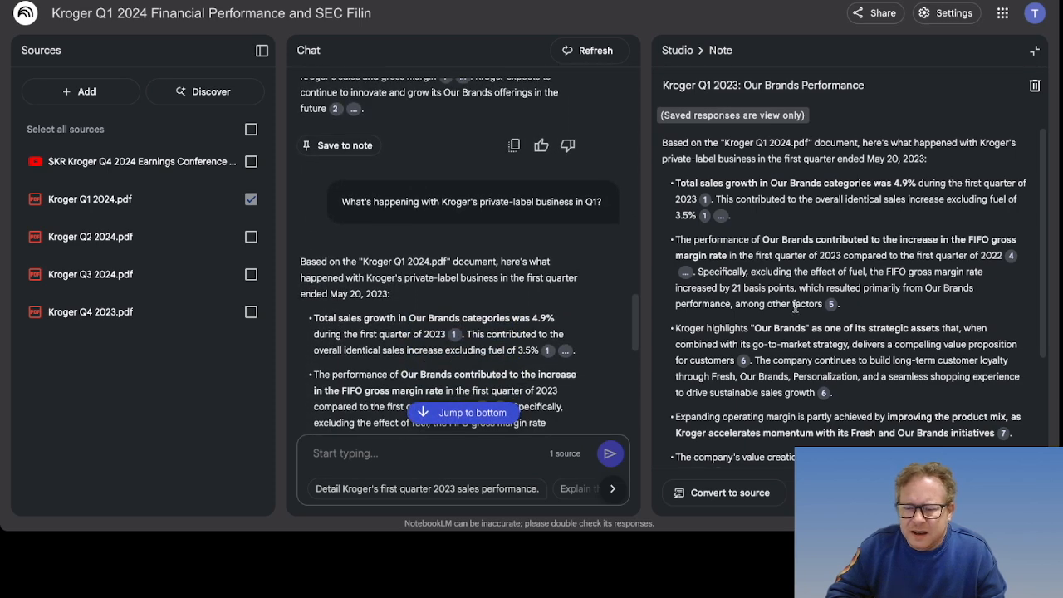
Step: Close the note to return to Audio Overview and the Notes list
click(1036, 51)
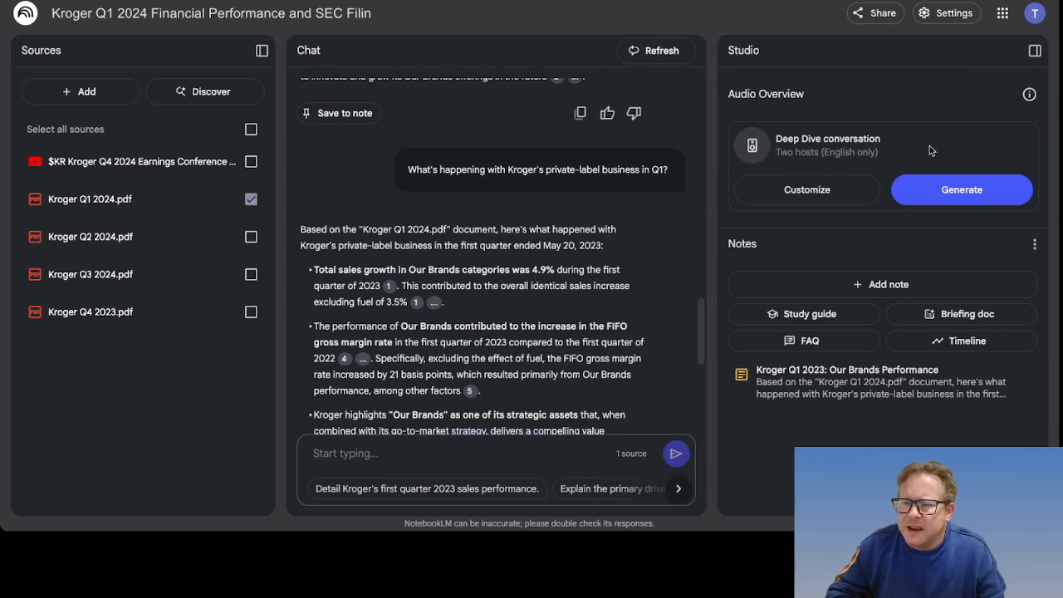
scroll(532, 182, up, 1)
scroll(529, 178, down, 7)
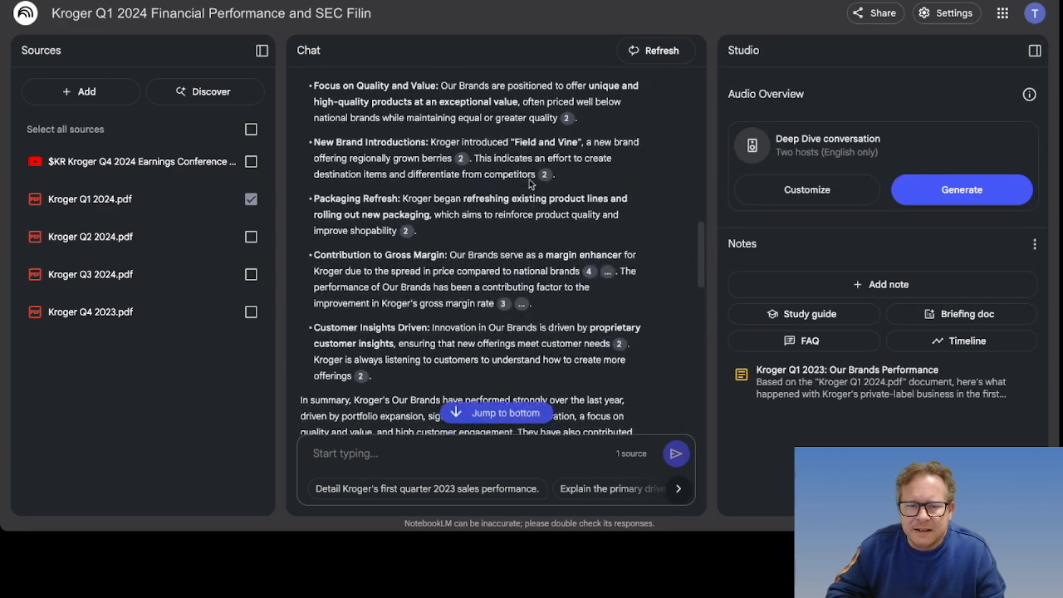
scroll(529, 179, up, 10)
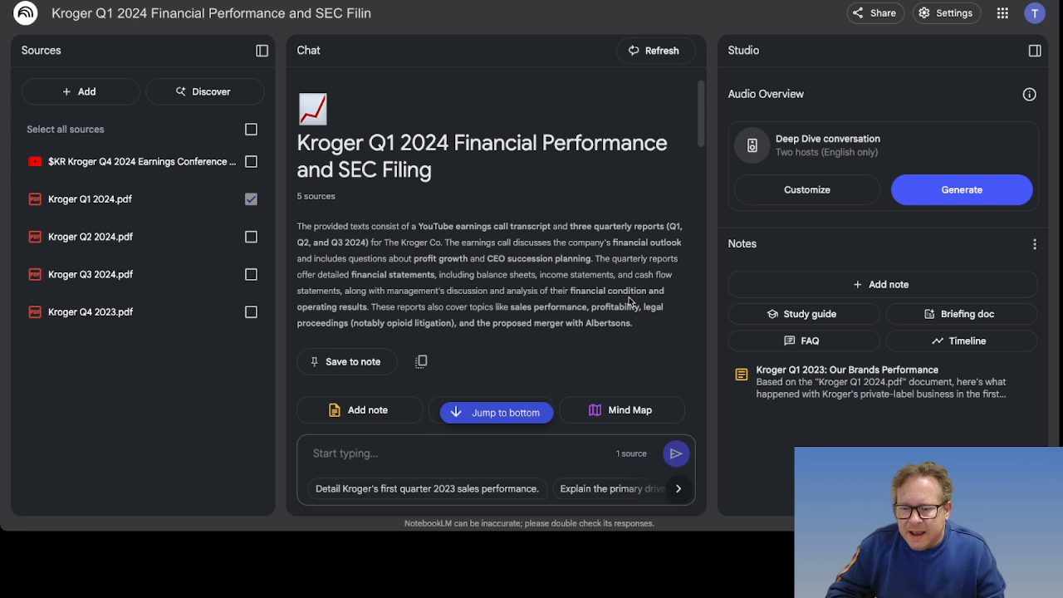
Step: Generate study guide, briefing doc, FAQ and timeline notes about Kroger's Q1 results
click(802, 315)
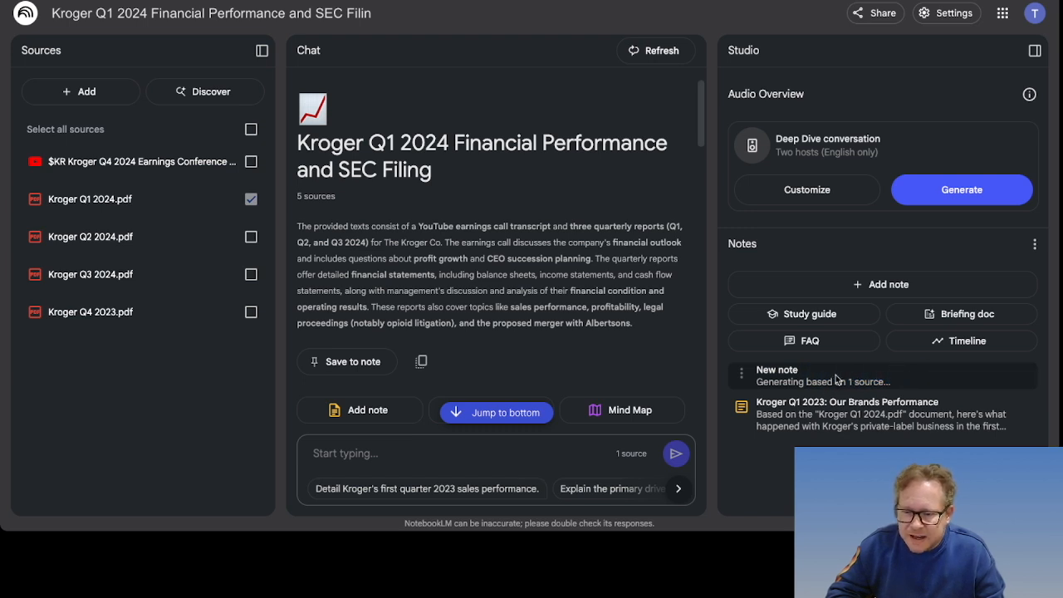
click(932, 315)
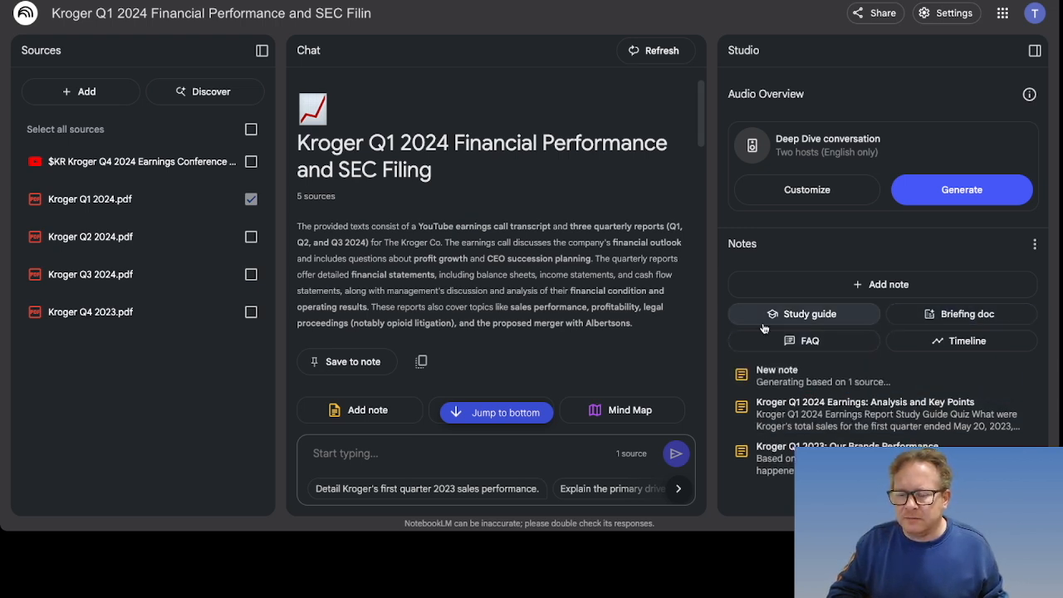
click(812, 342)
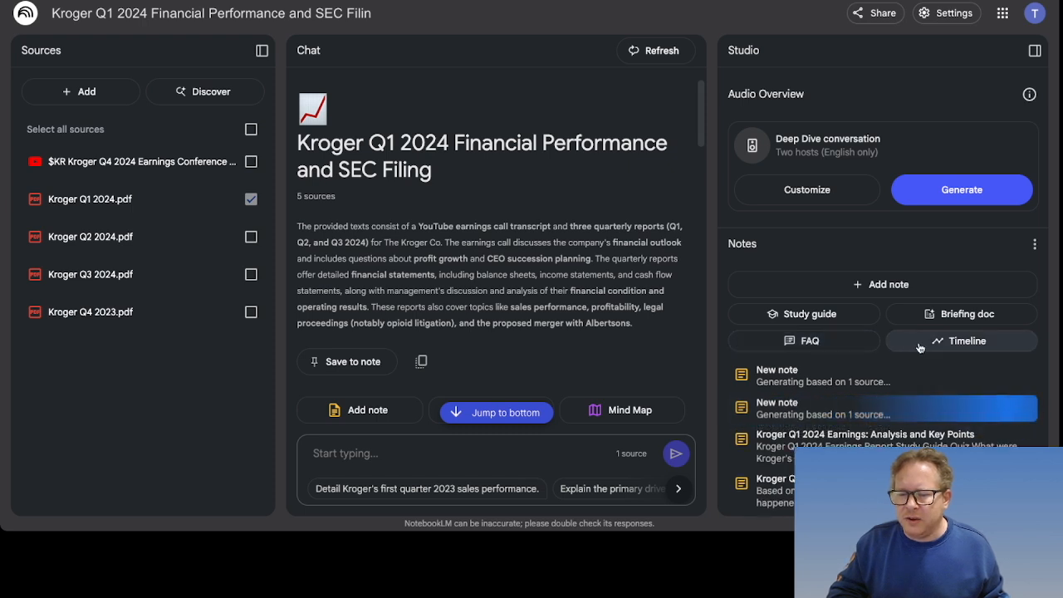
click(961, 347)
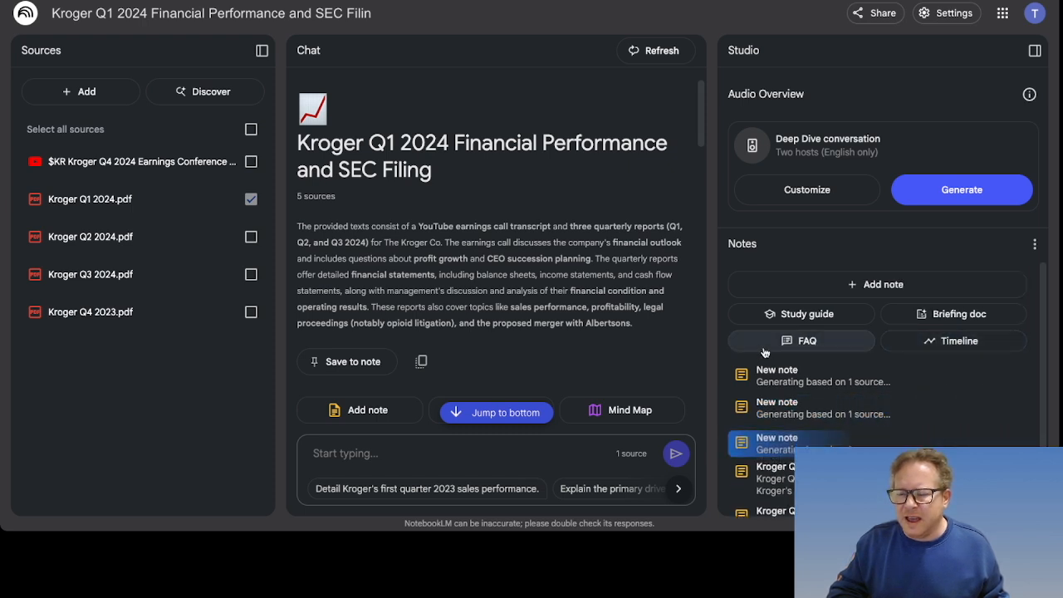
scroll(810, 368, down, 1)
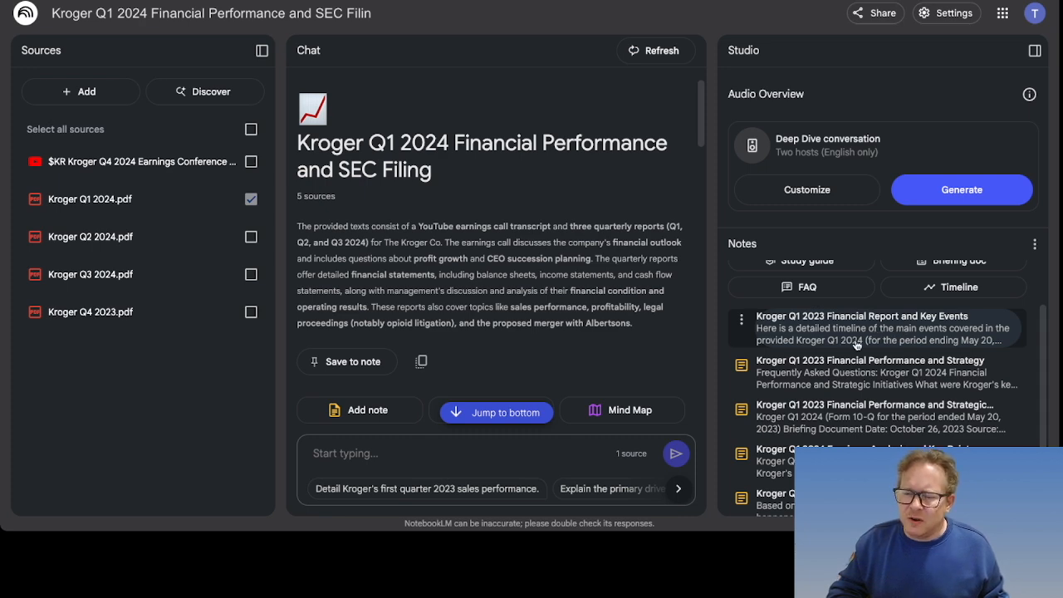
click(885, 336)
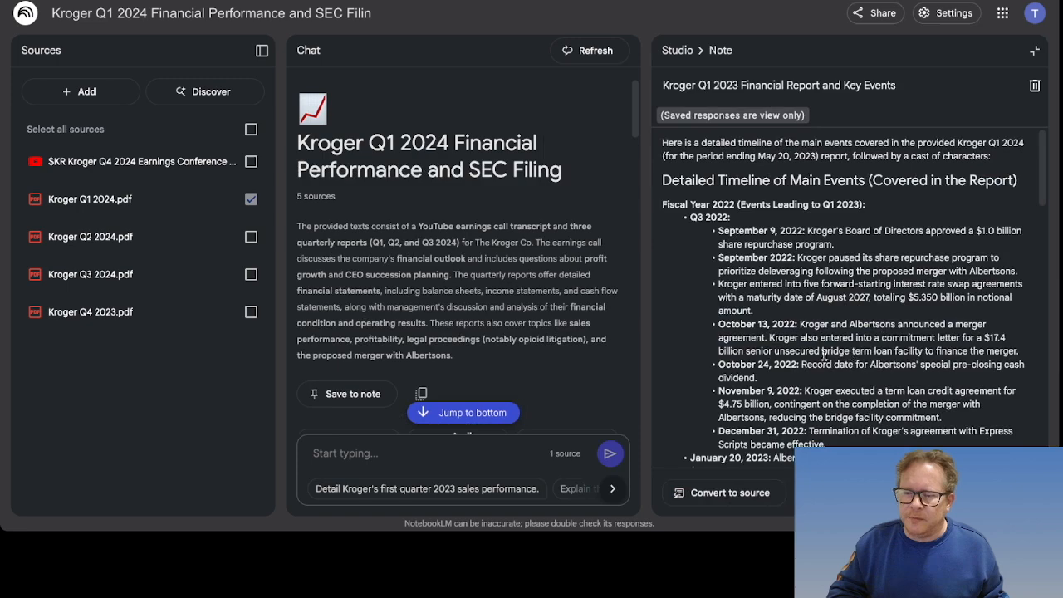
scroll(818, 355, down, 8)
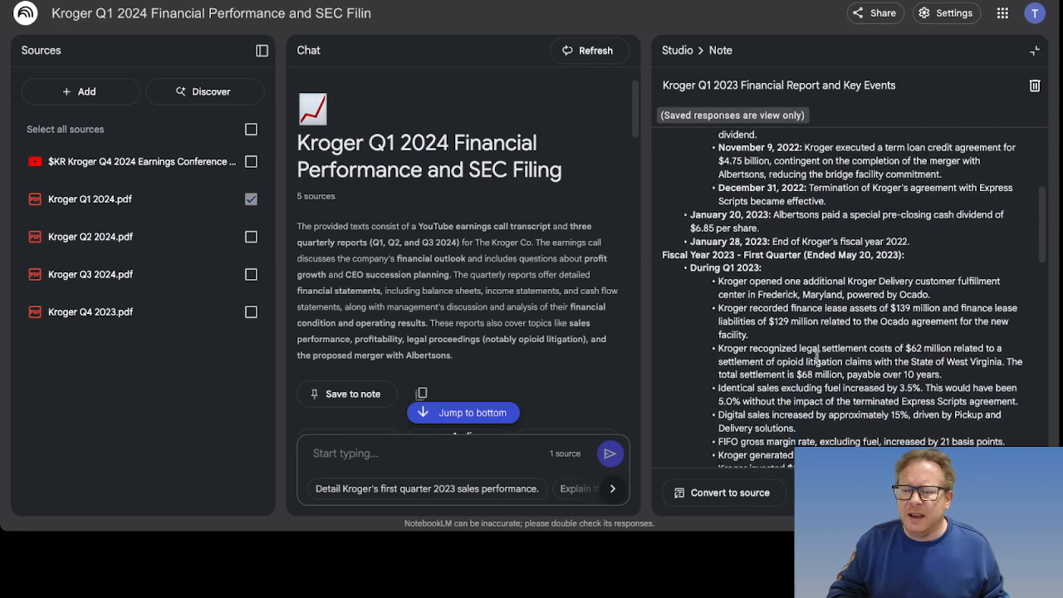
scroll(818, 356, down, 7)
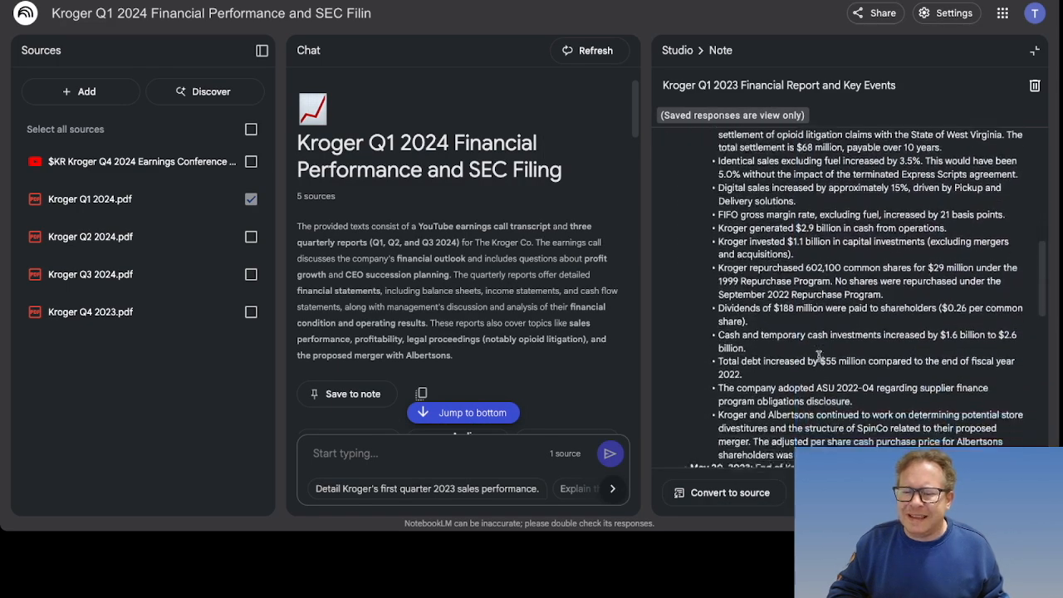
scroll(818, 356, down, 5)
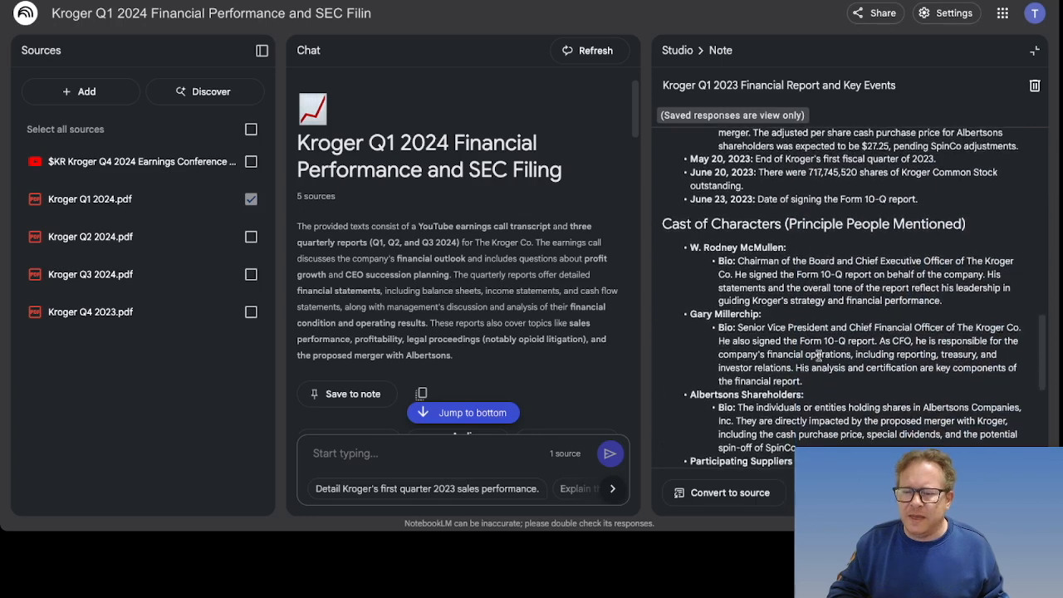
scroll(819, 355, down, 1)
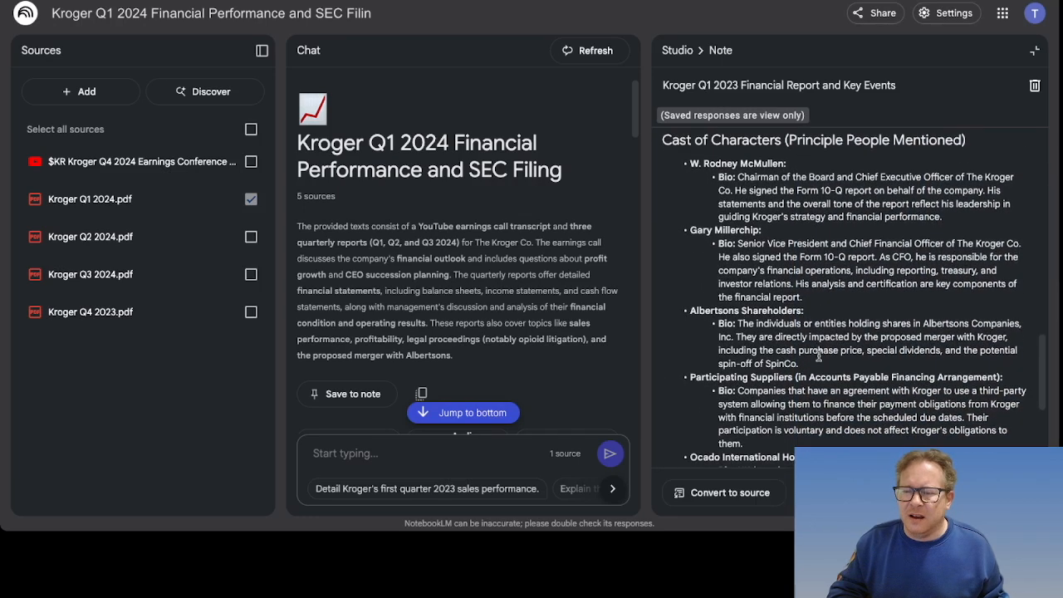
scroll(805, 283, down, 6)
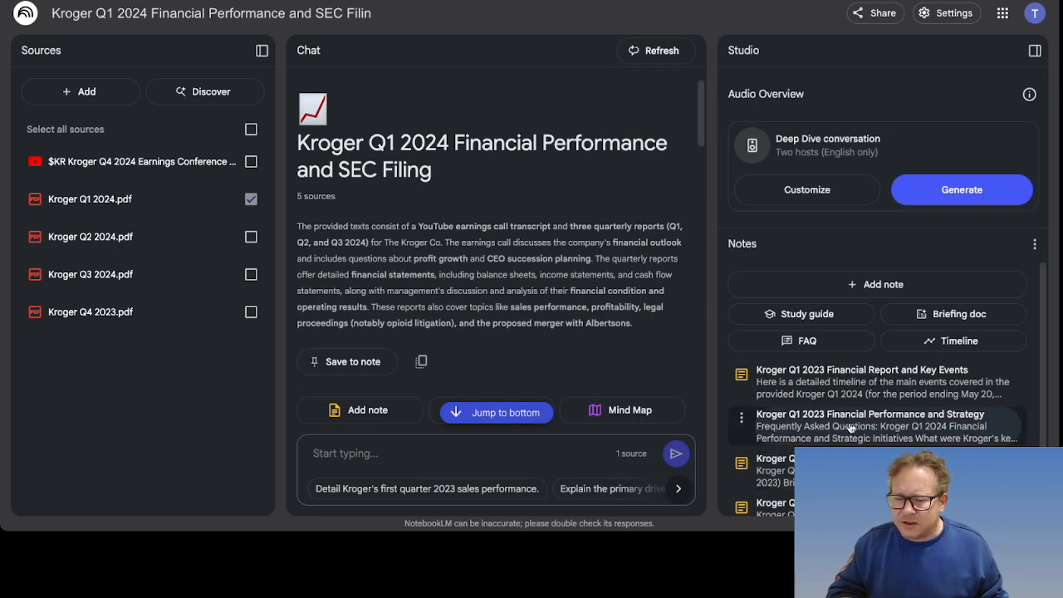
scroll(874, 428, down, 2)
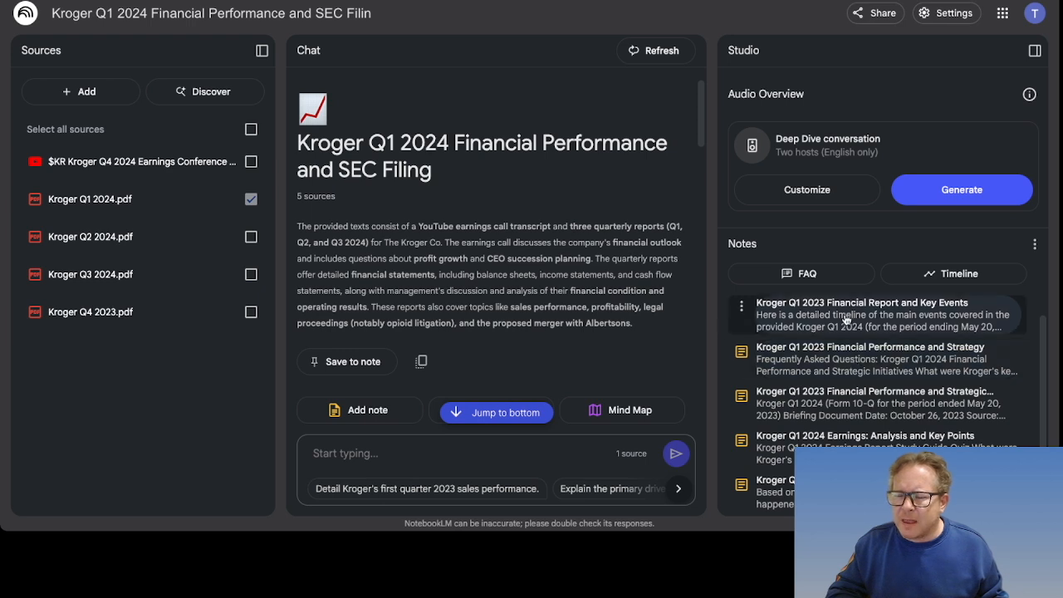
scroll(841, 320, up, 2)
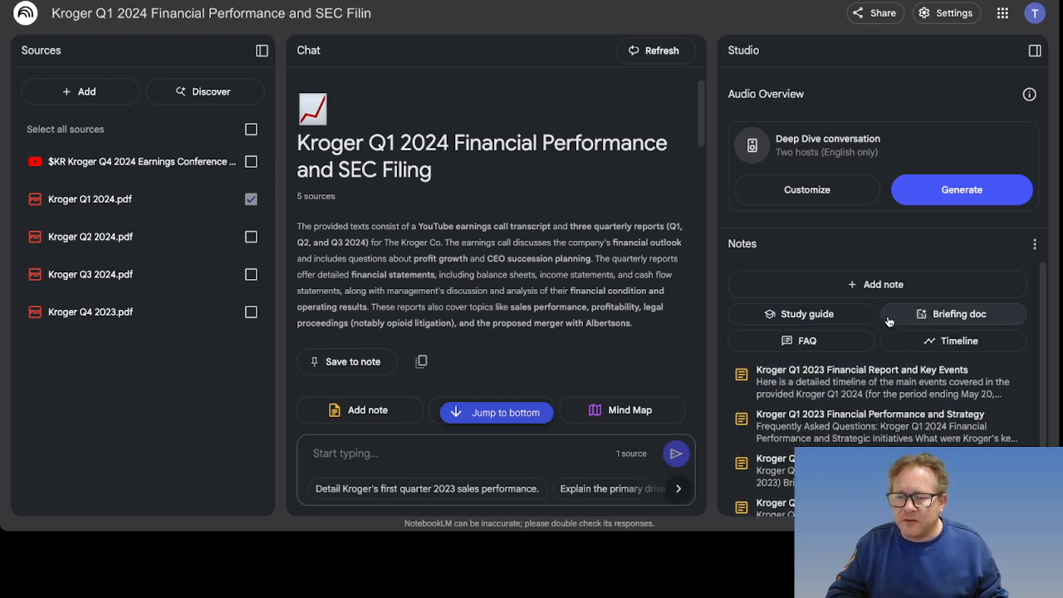
Step: Add a new note reading 'NotebookLM is easy to use.'
click(860, 285)
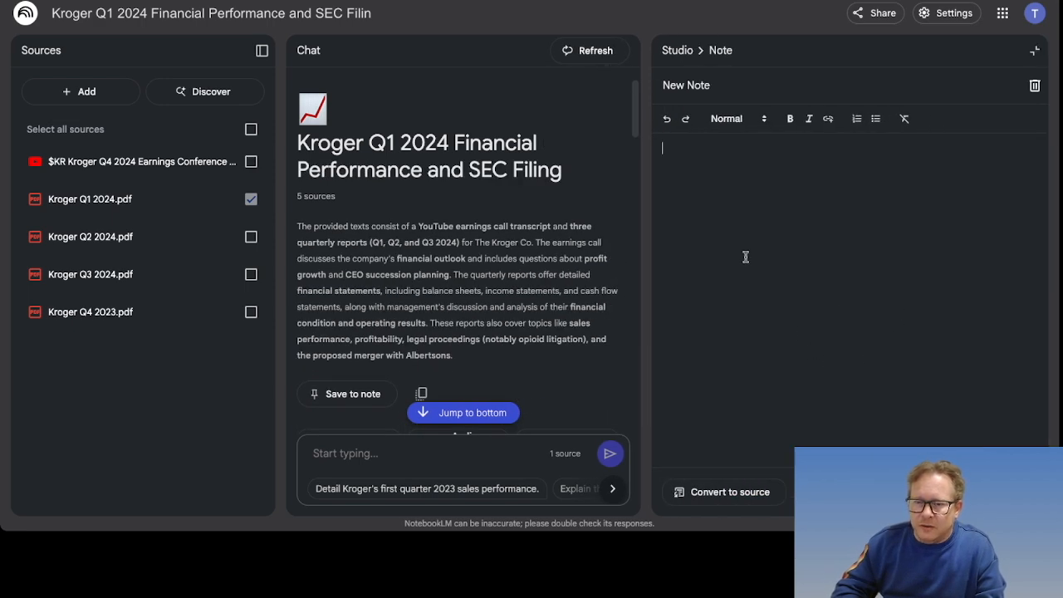
text(Note)
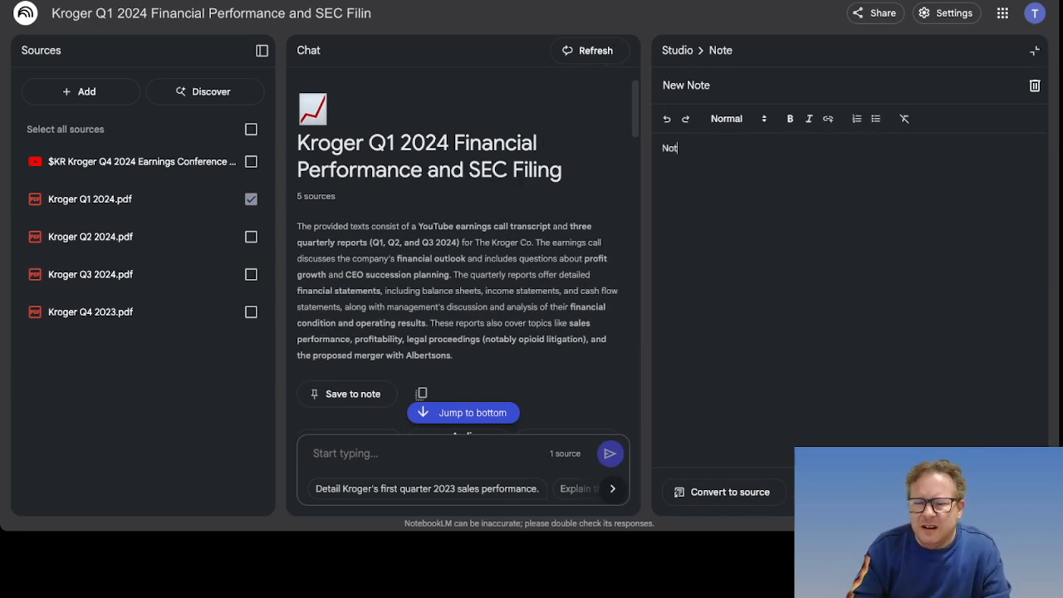
text(bookLM is easy to use.)
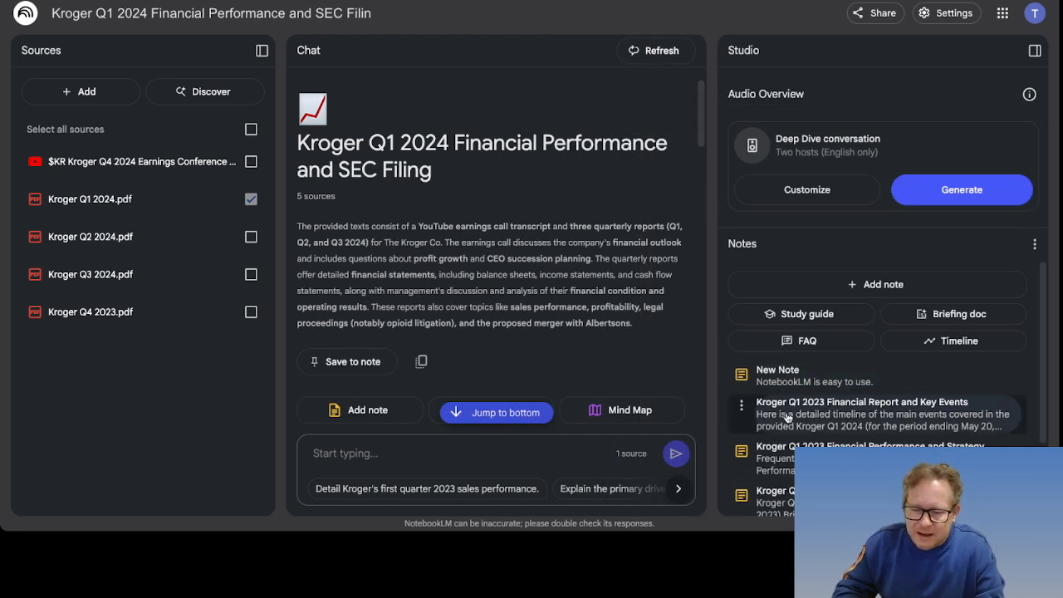
scroll(850, 424, down, 2)
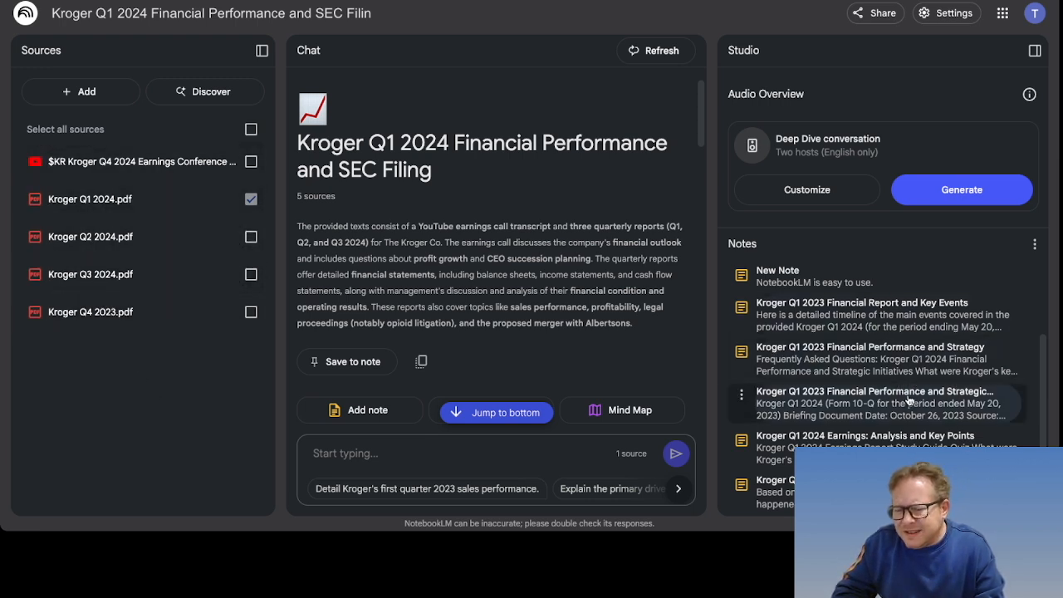
Step: Review the 'Kroger Q1 2023 Financial Report and Key Events' note and convert it into a source
click(865, 328)
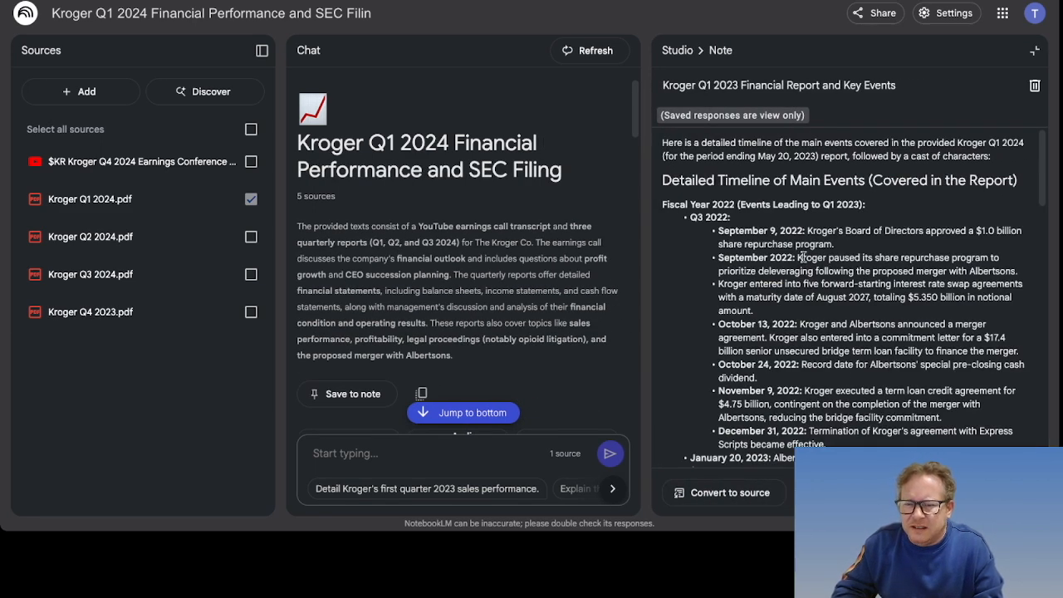
scroll(802, 263, down, 15)
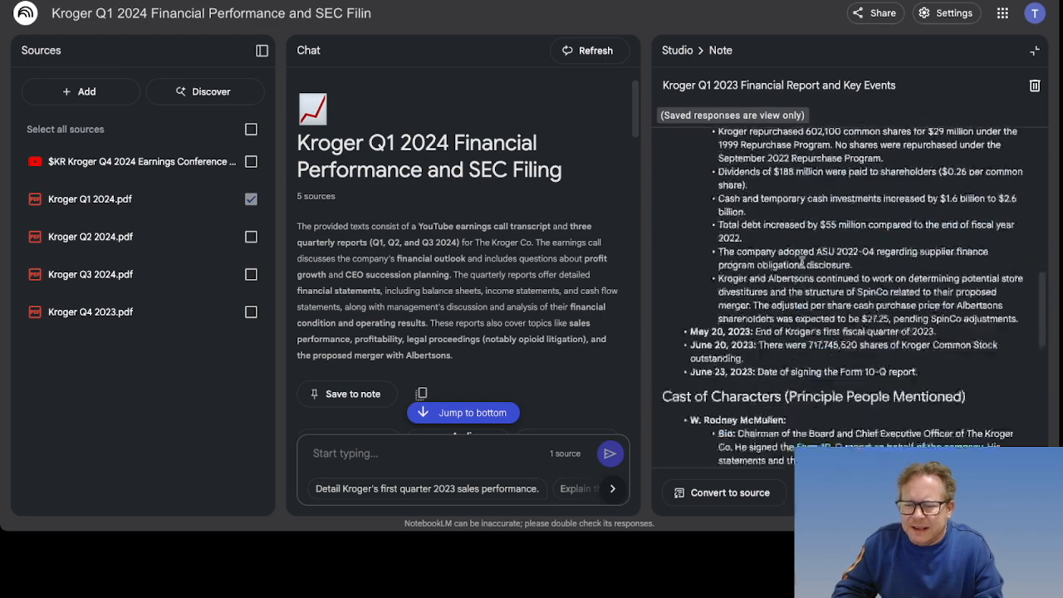
scroll(802, 262, down, 3)
scroll(801, 263, up, 2)
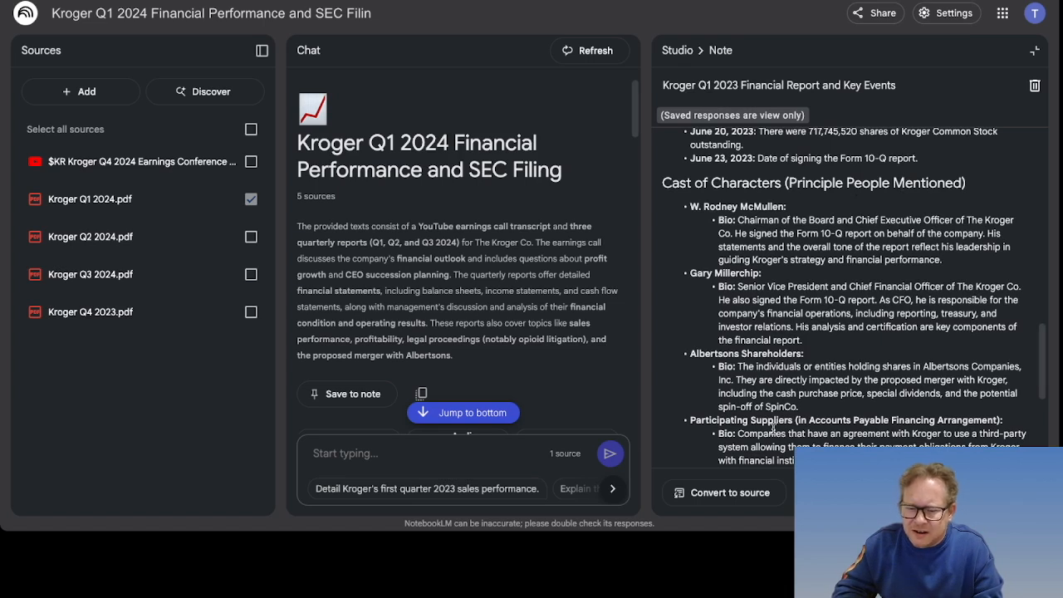
click(713, 494)
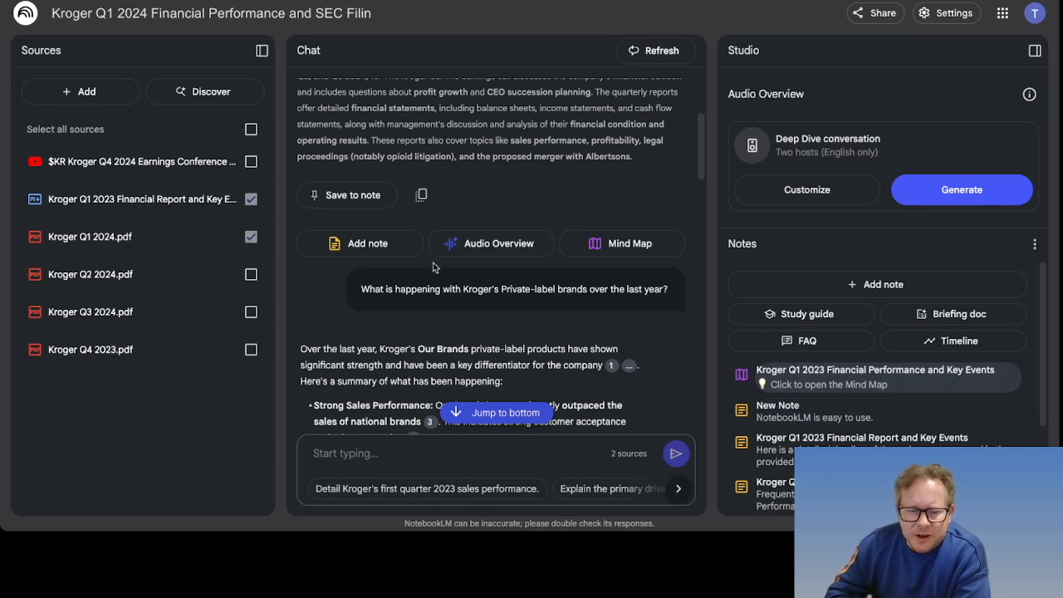
Step: Select all six sources, then generate and play a 16:28 Deep Dive audio overview
click(251, 274)
click(250, 129)
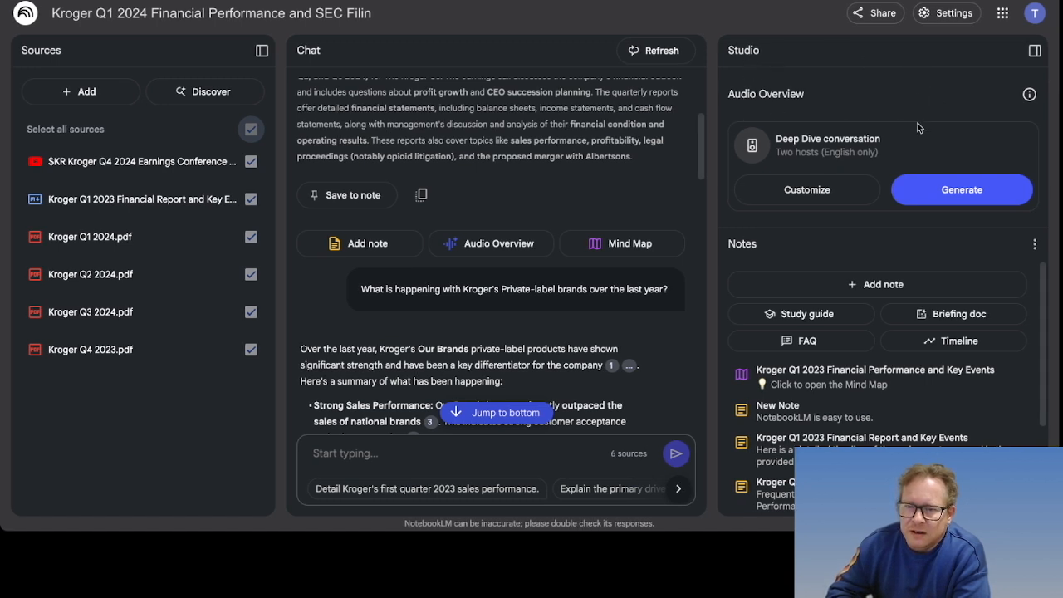
click(945, 191)
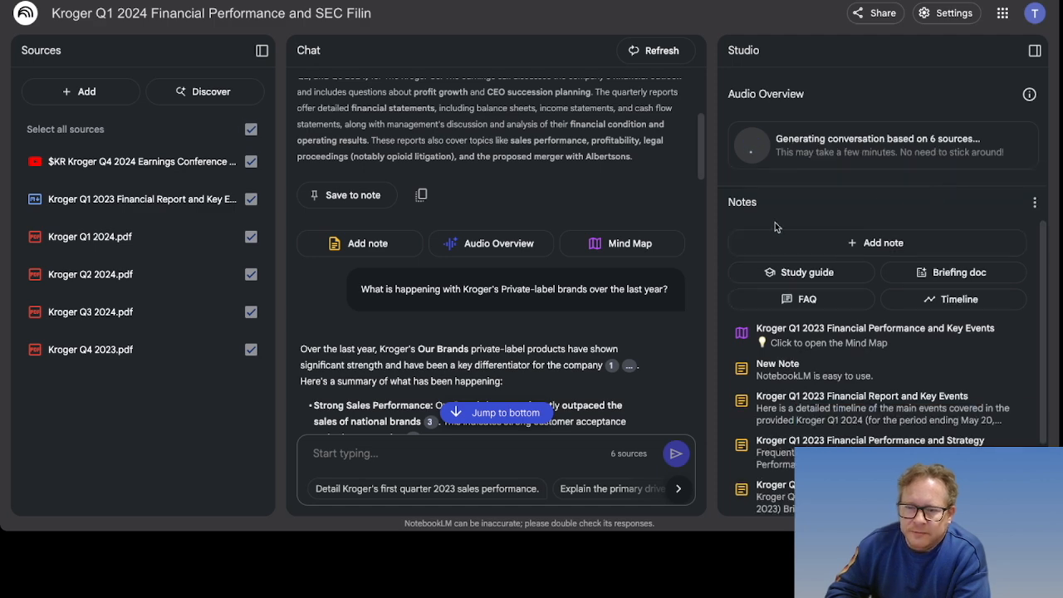
scroll(589, 183, down, 3)
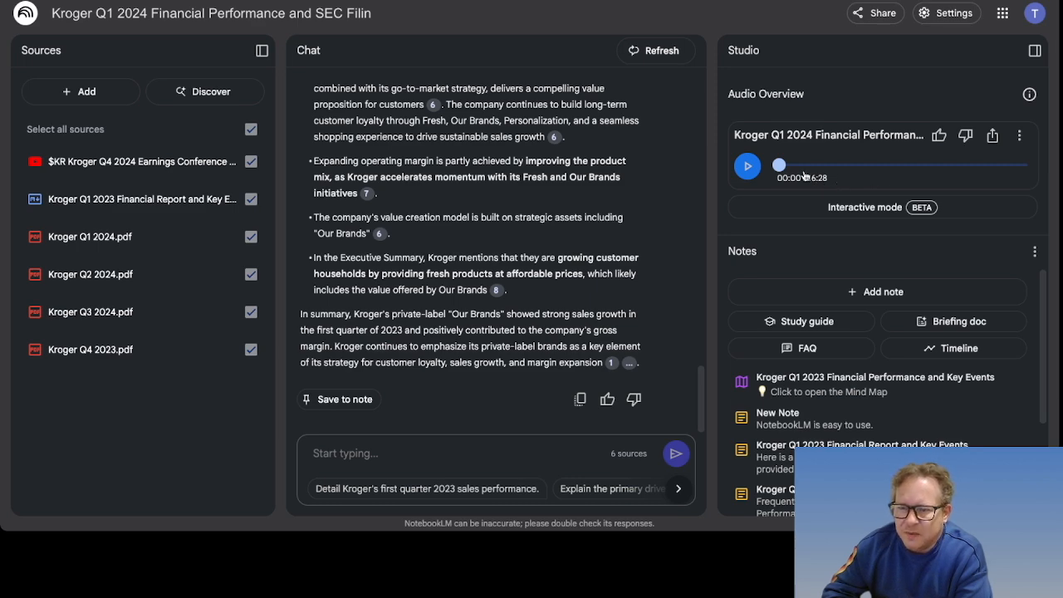
click(748, 167)
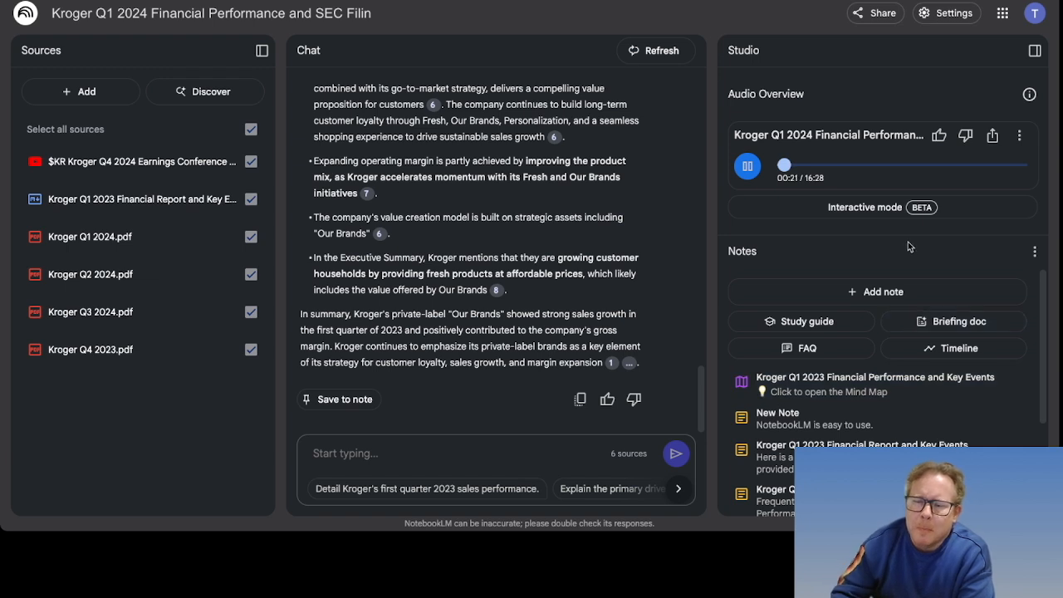
Step: Delete the existing 16:28 audio overview and confirm the deletion
click(874, 166)
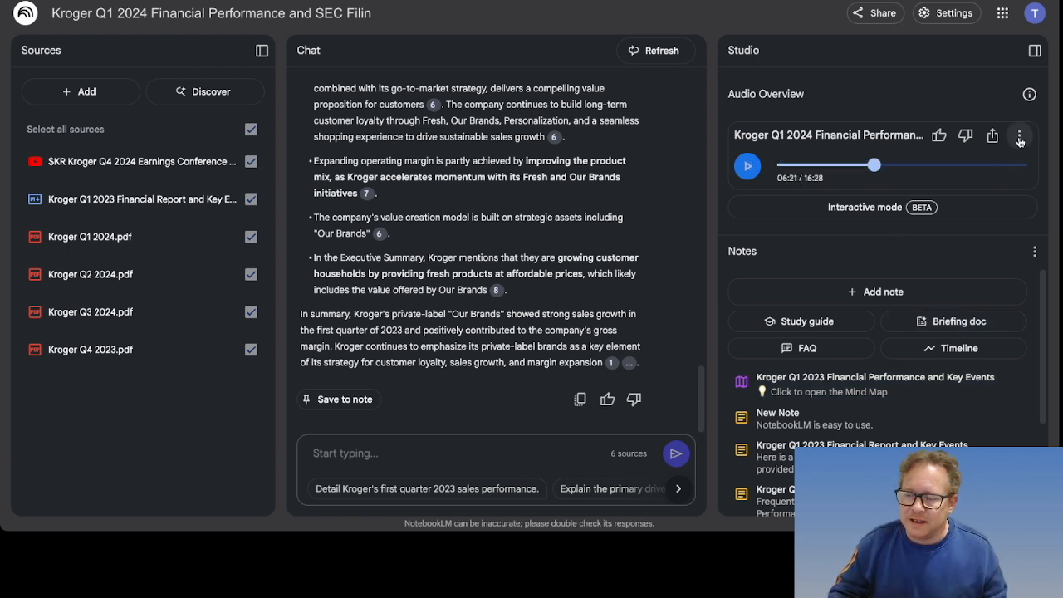
click(1020, 138)
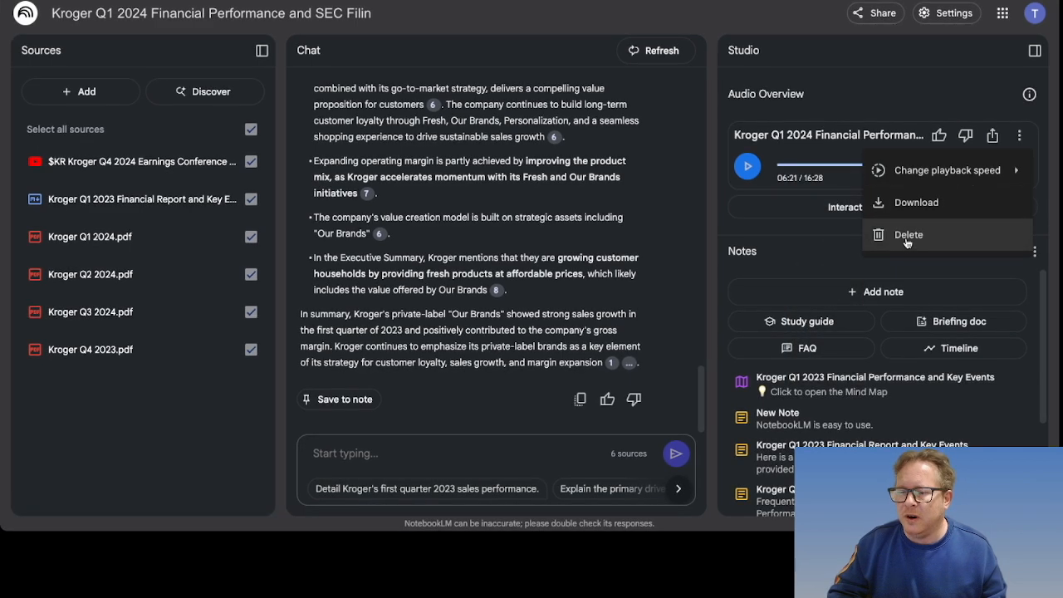
mouse_move(917, 172)
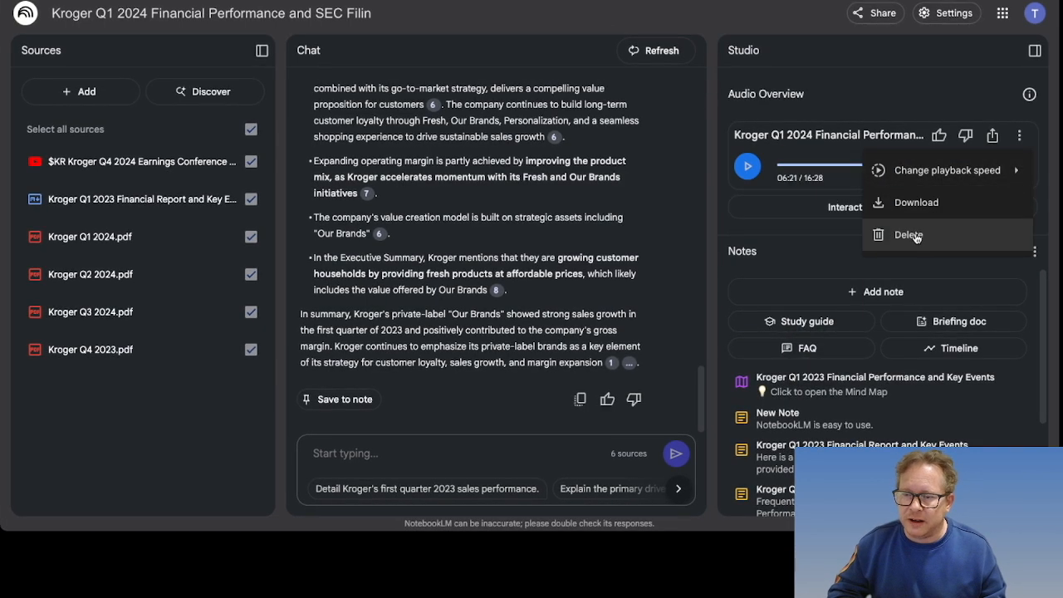
click(909, 234)
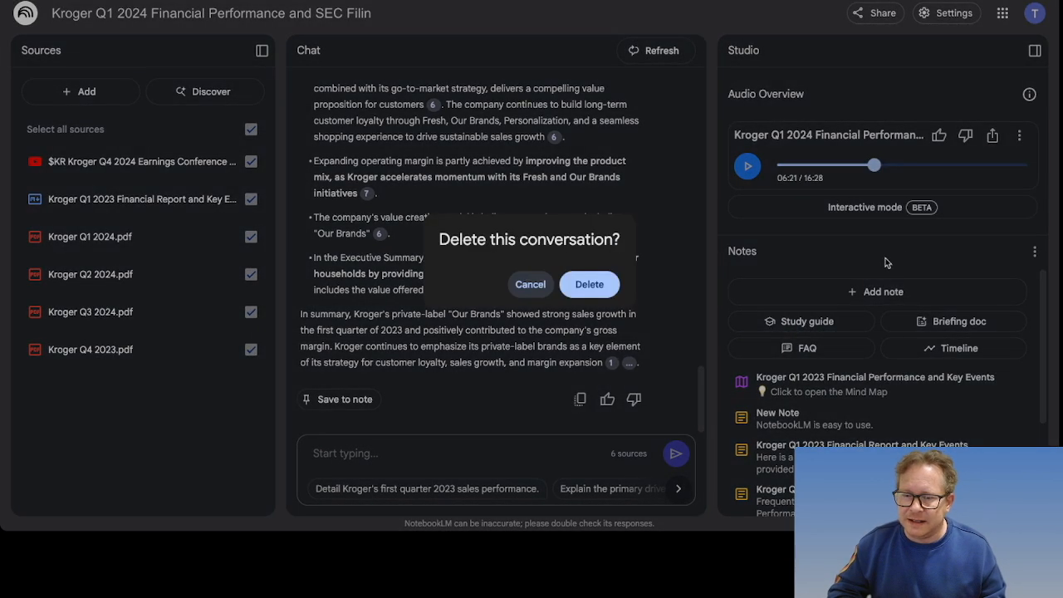
click(592, 289)
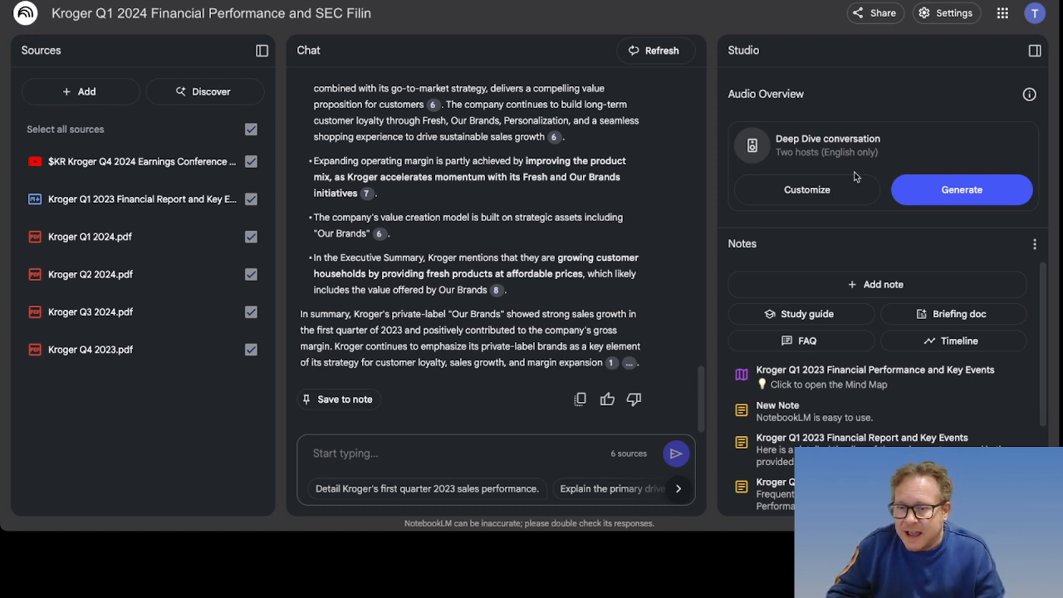
Step: Generate a customized audio overview focused on Kroger's retail media network business, made really funny
click(796, 190)
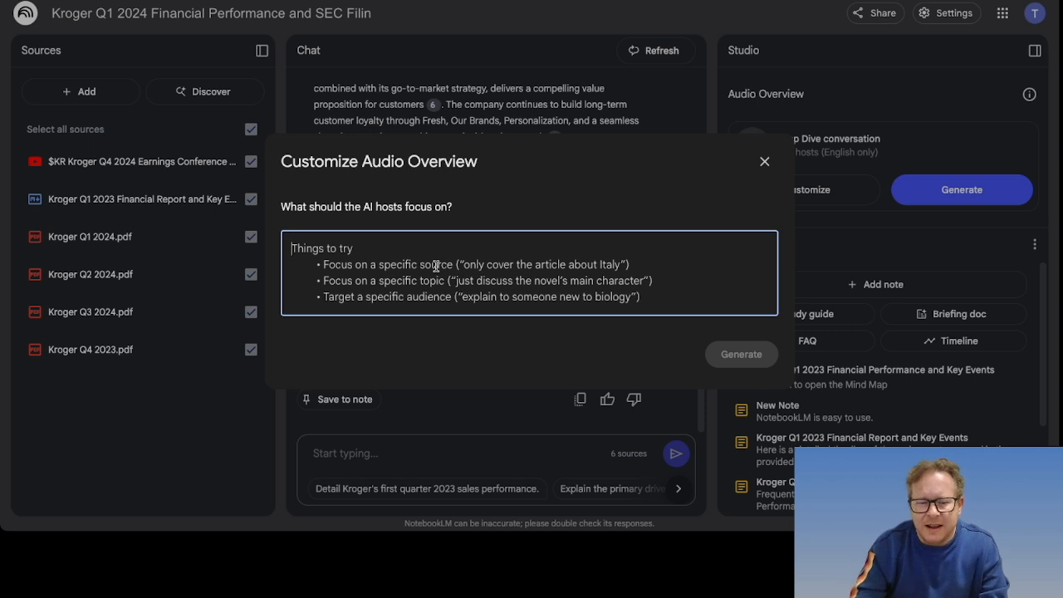
text(I)
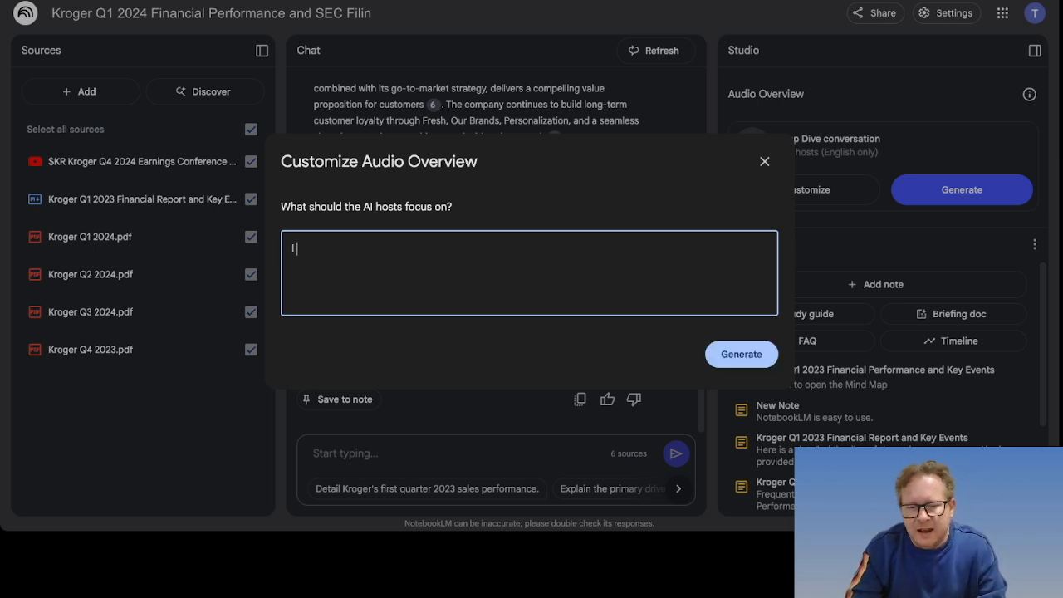
text( want a pod)
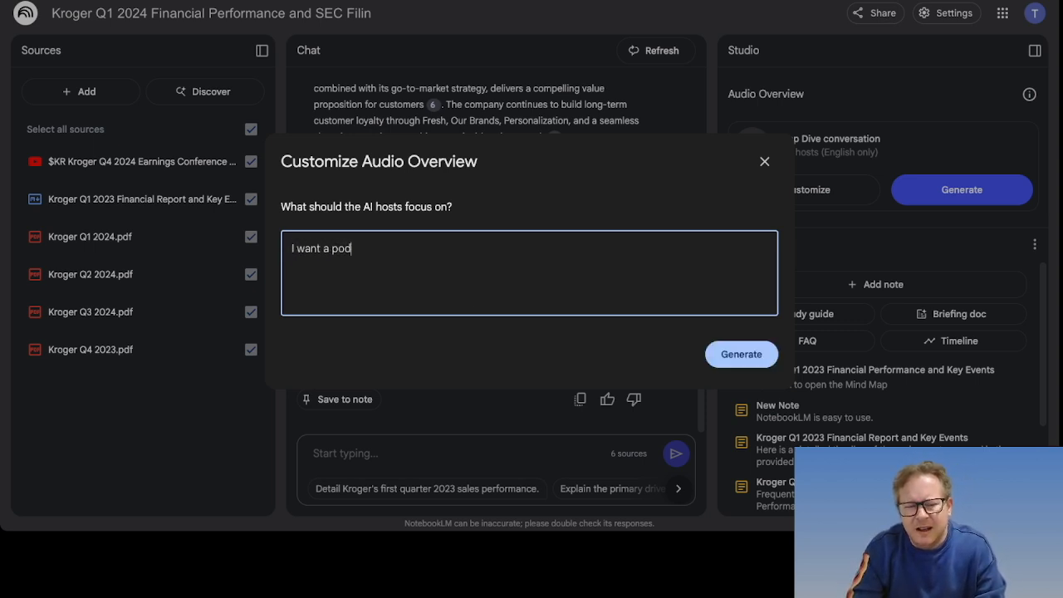
text(cast that focuses on )
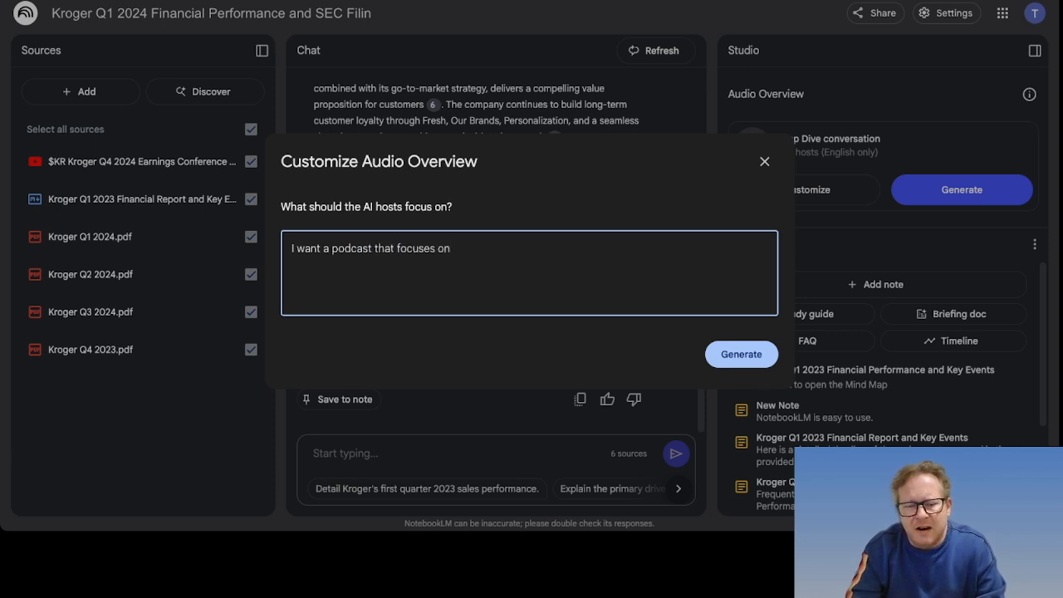
text(Kroger's )
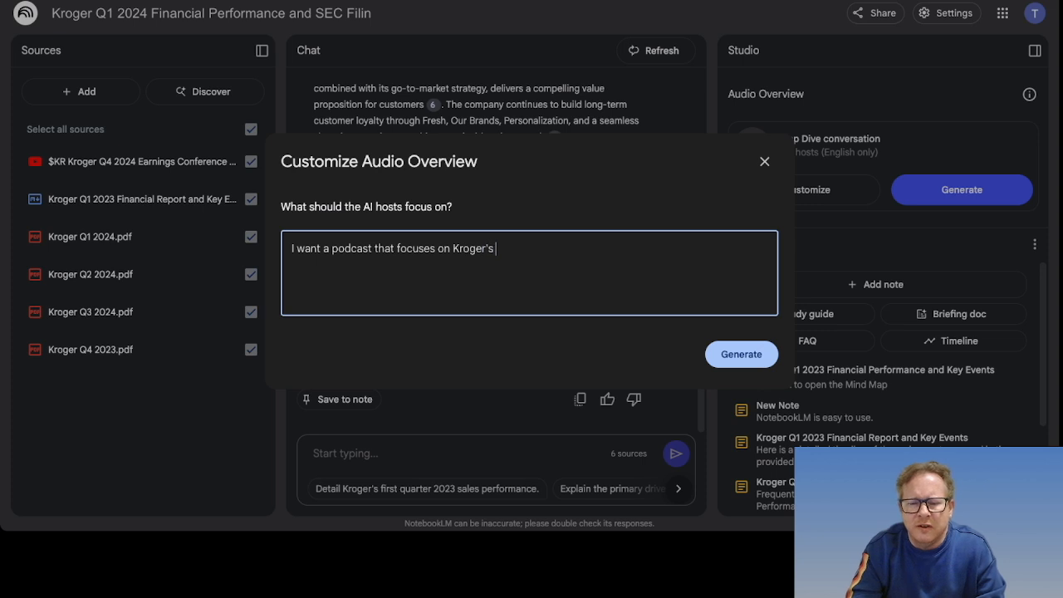
text(retail m)
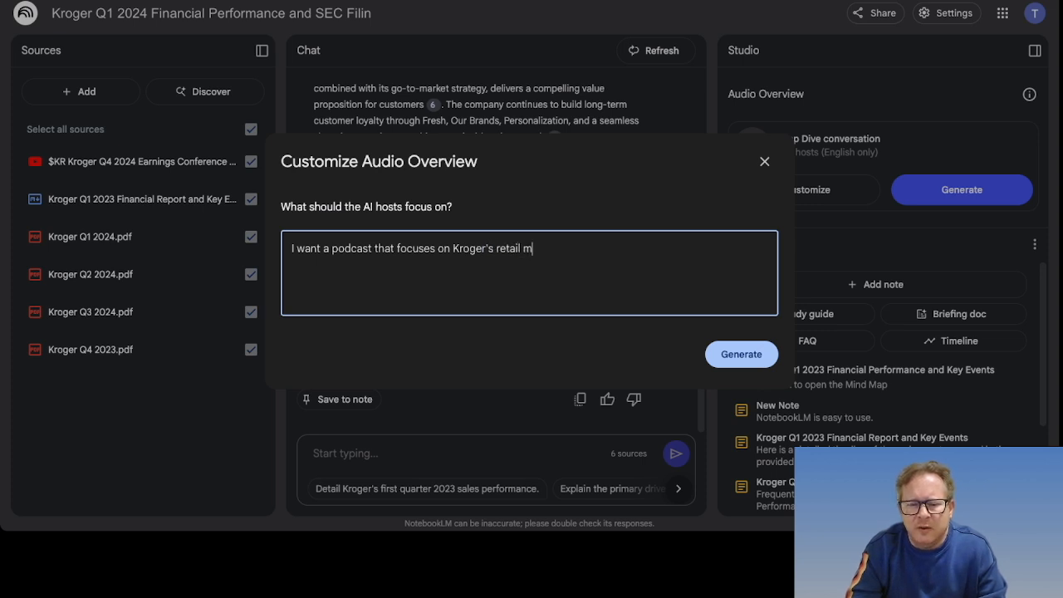
text(edia network business.)
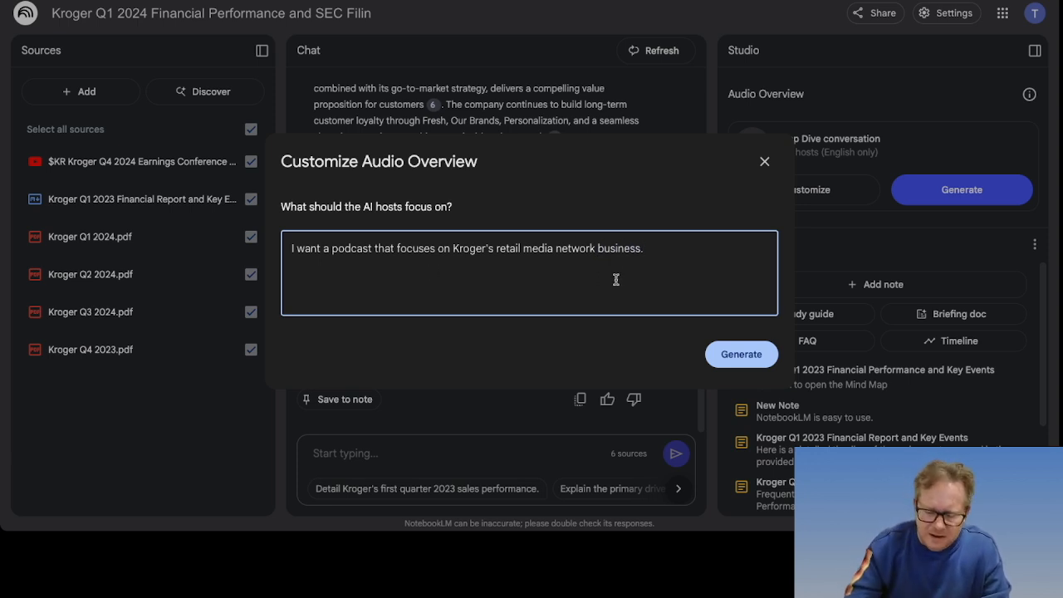
text( And I)
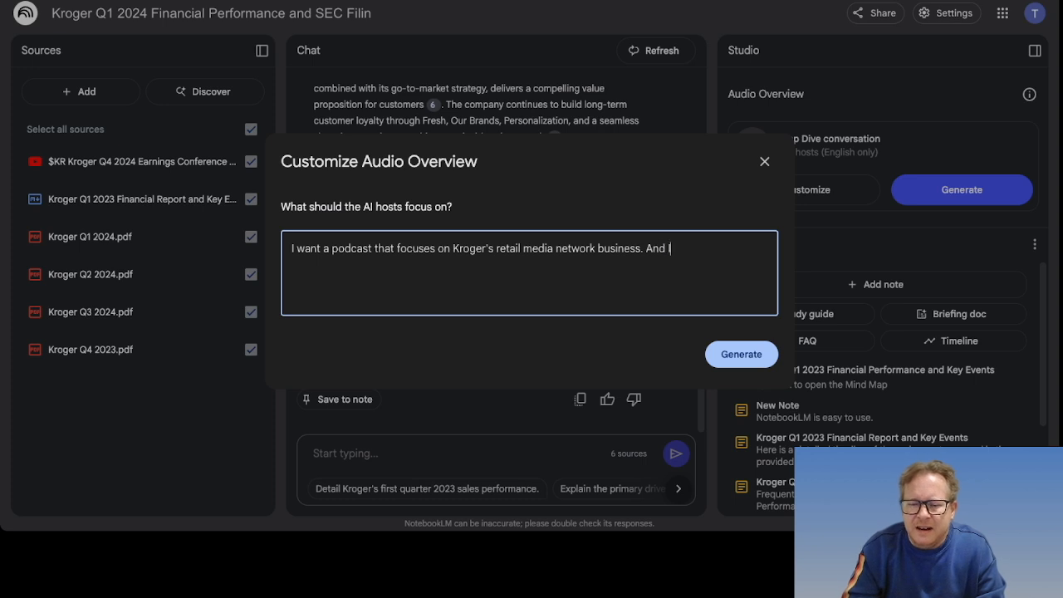
text( want it t)
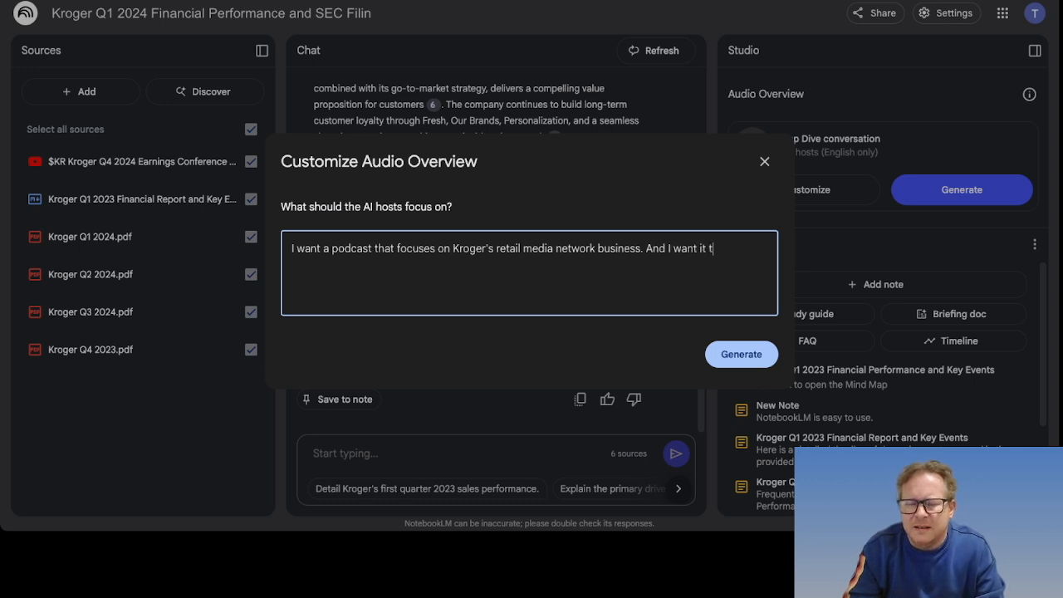
text(o be)
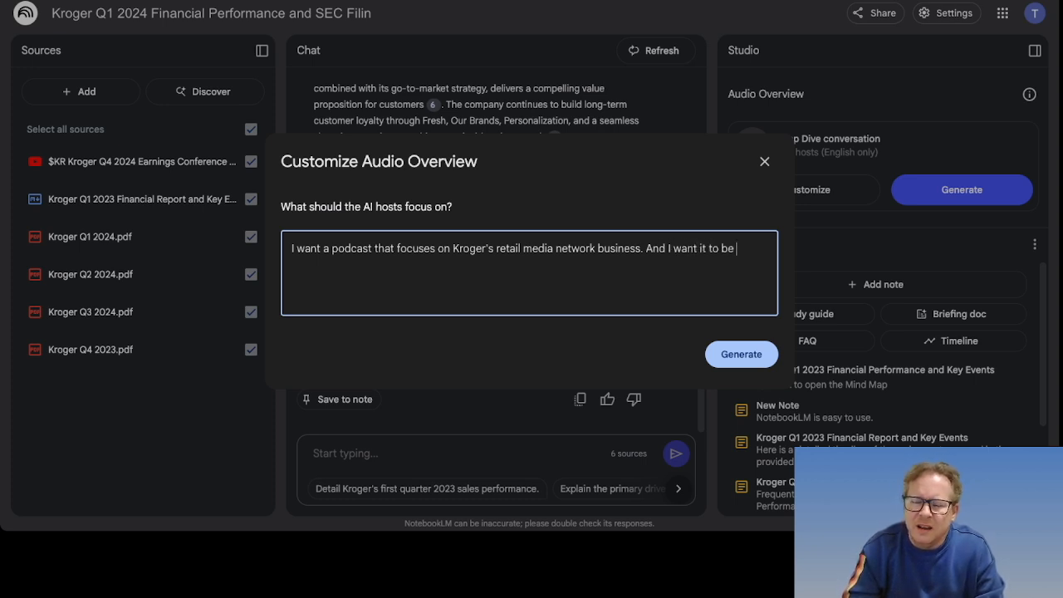
text( really f)
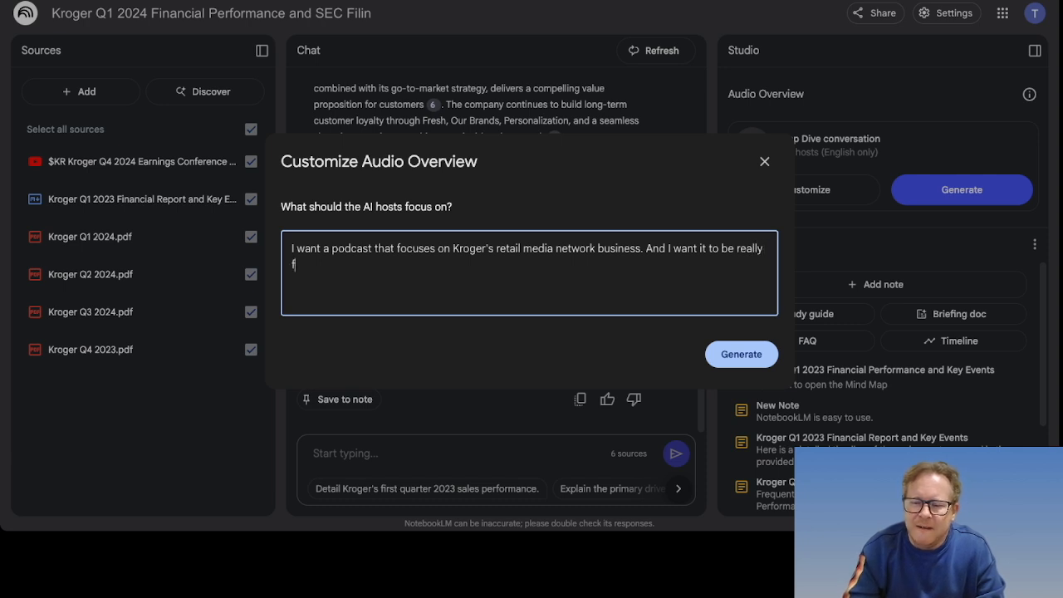
text(unny.)
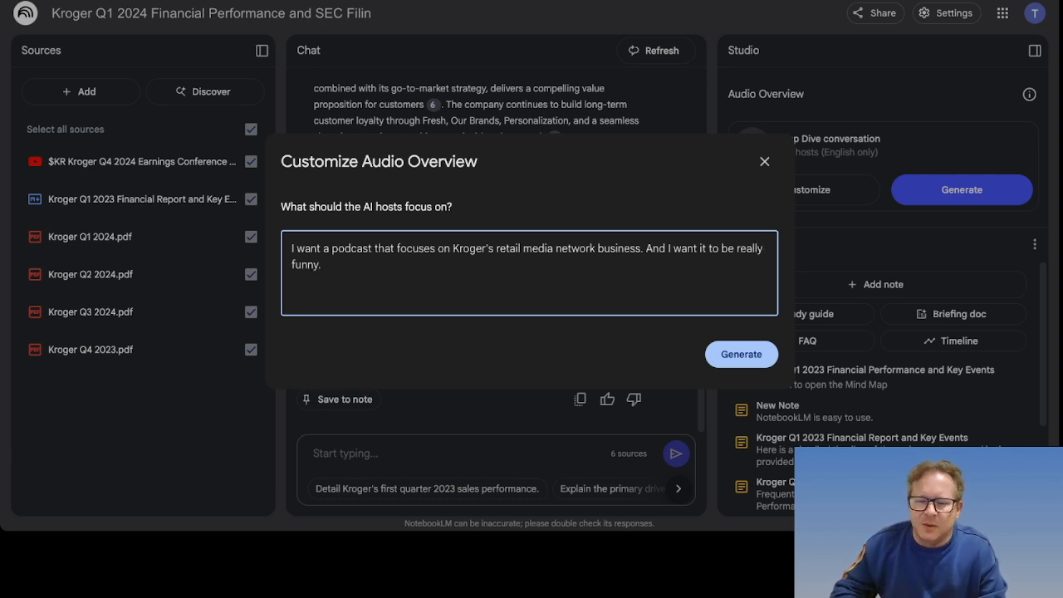
click(735, 355)
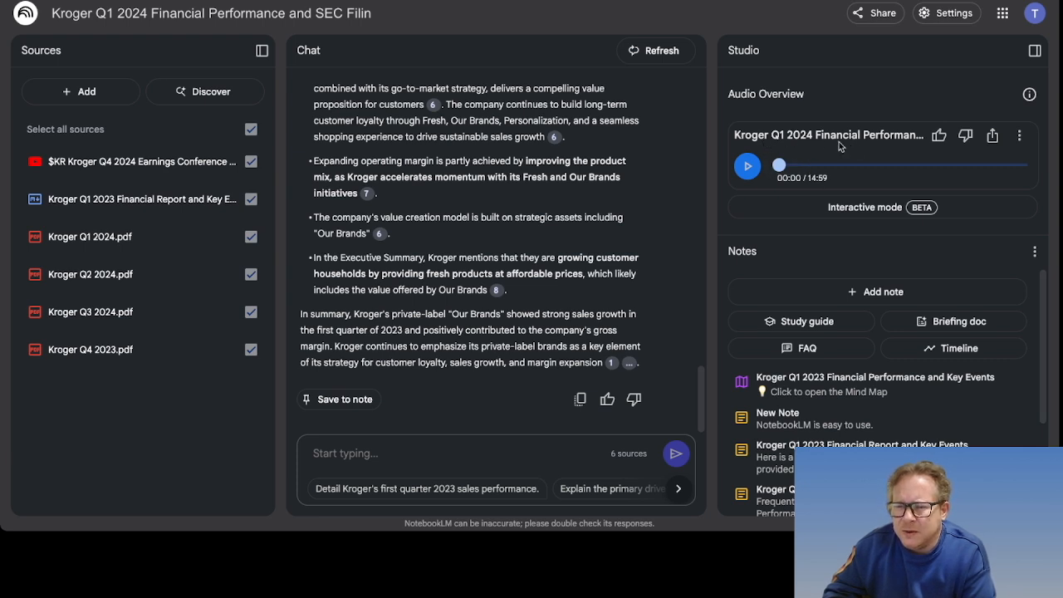
Step: Play the new retail-media audio overview, pause it at 00:26, then resume it
click(749, 169)
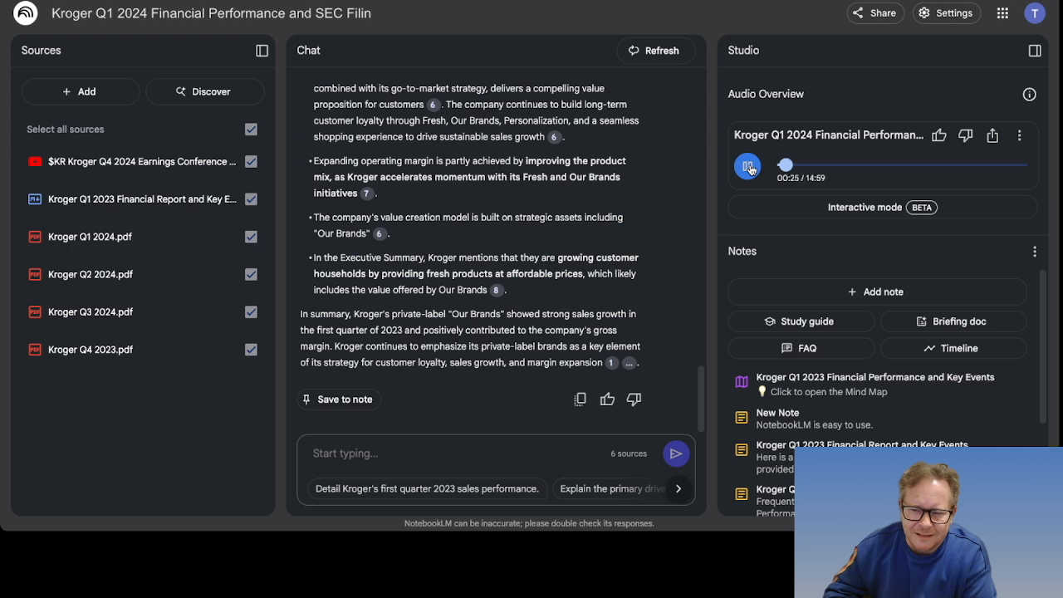
click(750, 168)
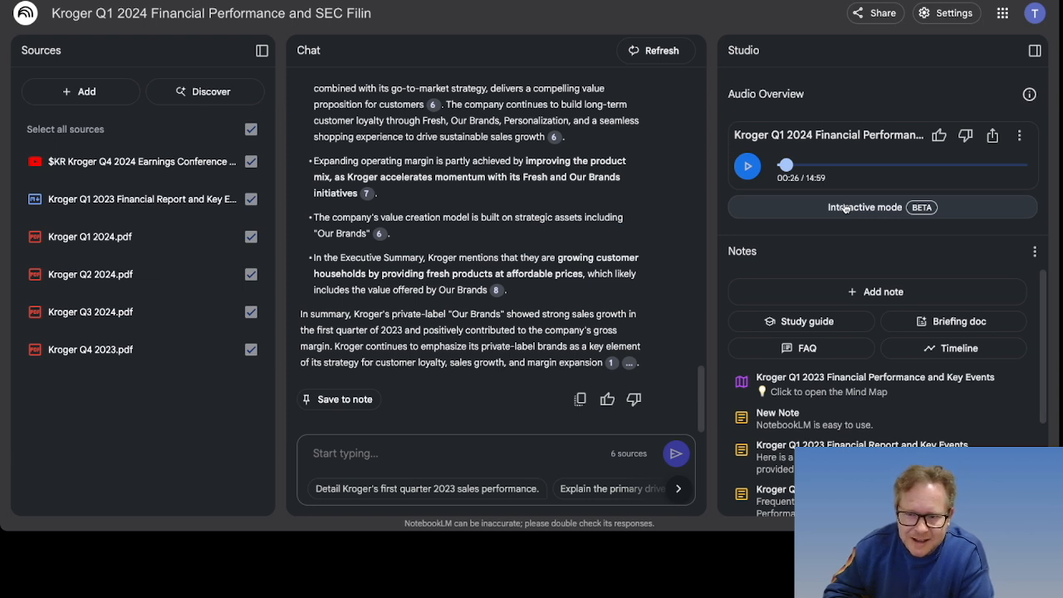
click(748, 167)
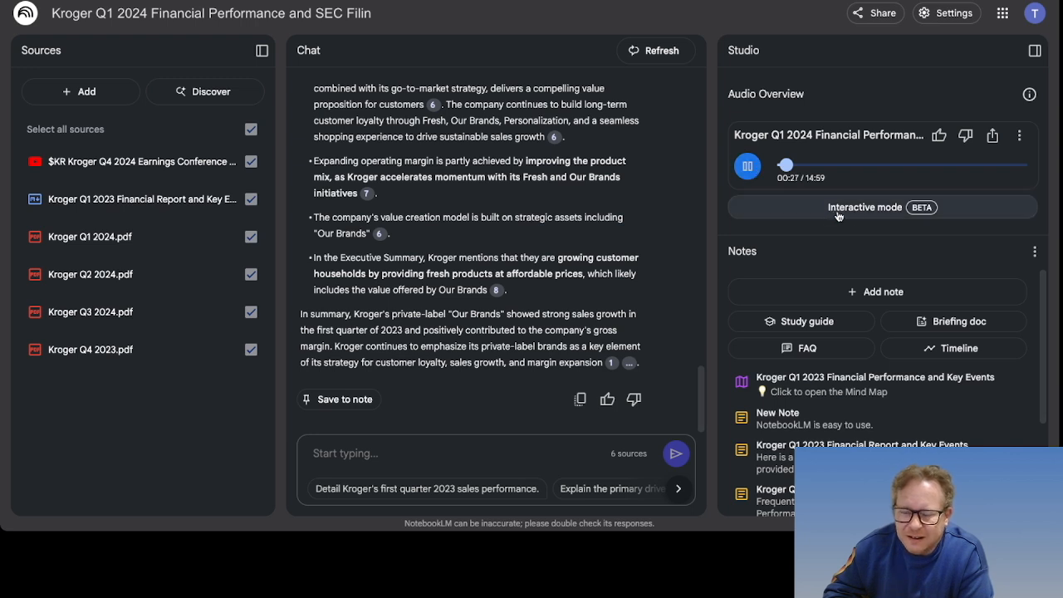
Step: Play and join the audio overview in interactive mode, then pause at 00:36 and exit
click(896, 208)
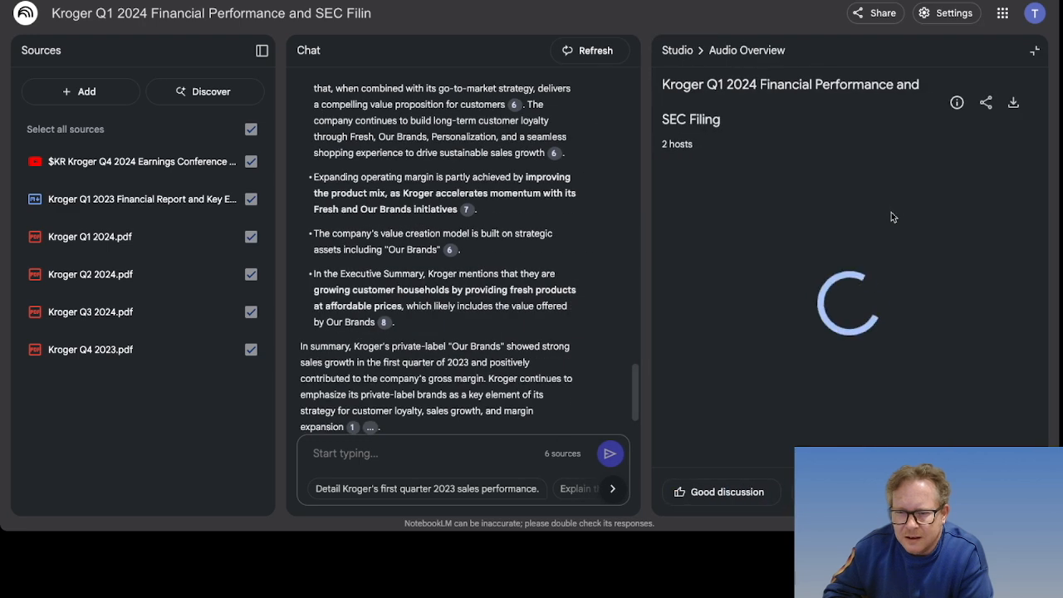
click(814, 429)
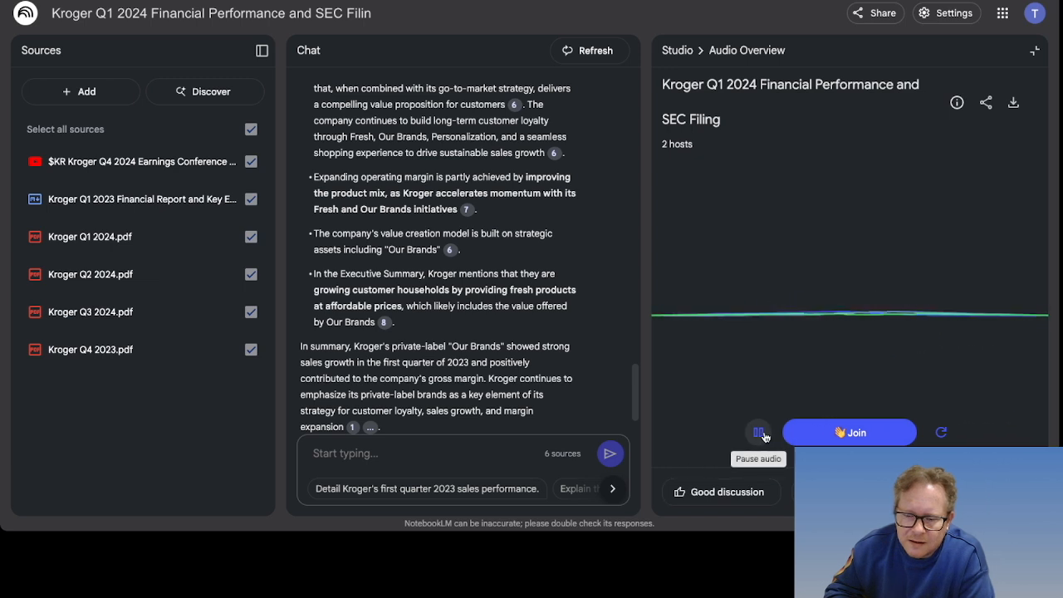
click(827, 432)
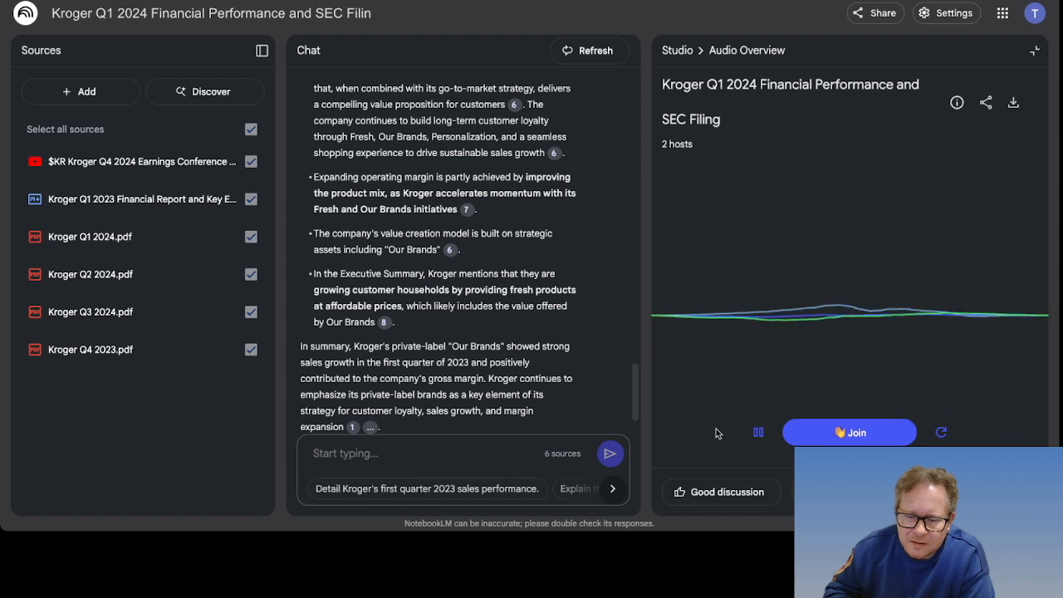
click(758, 434)
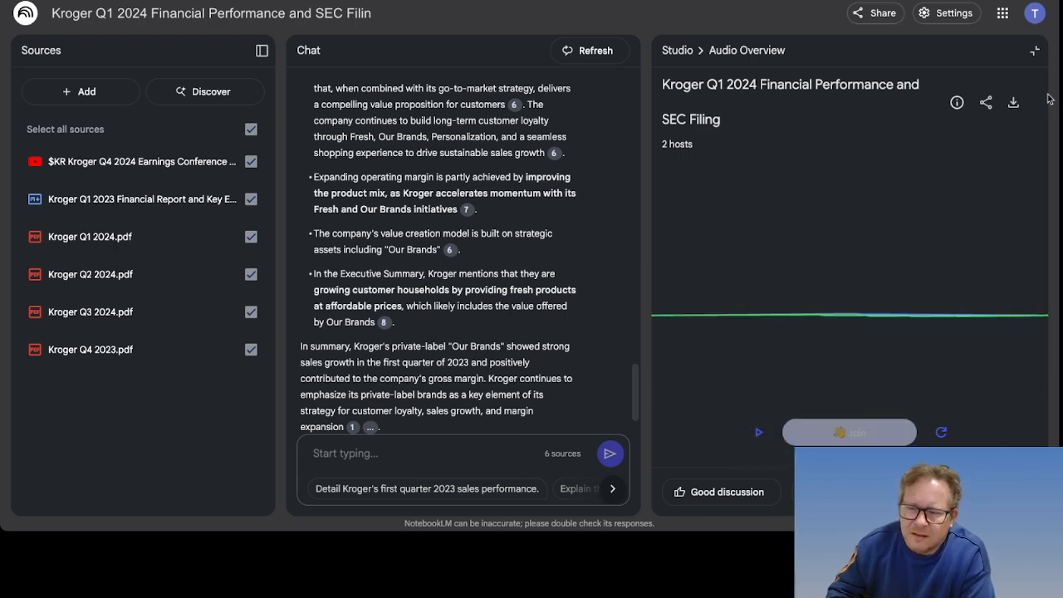
click(1036, 50)
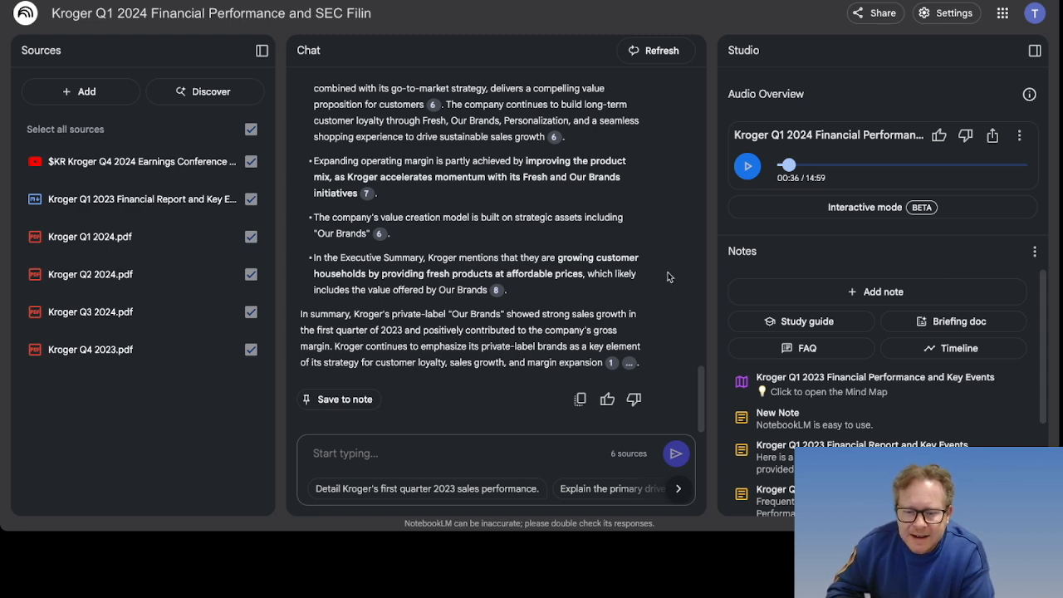
scroll(670, 276, up, 10)
scroll(670, 277, down, 10)
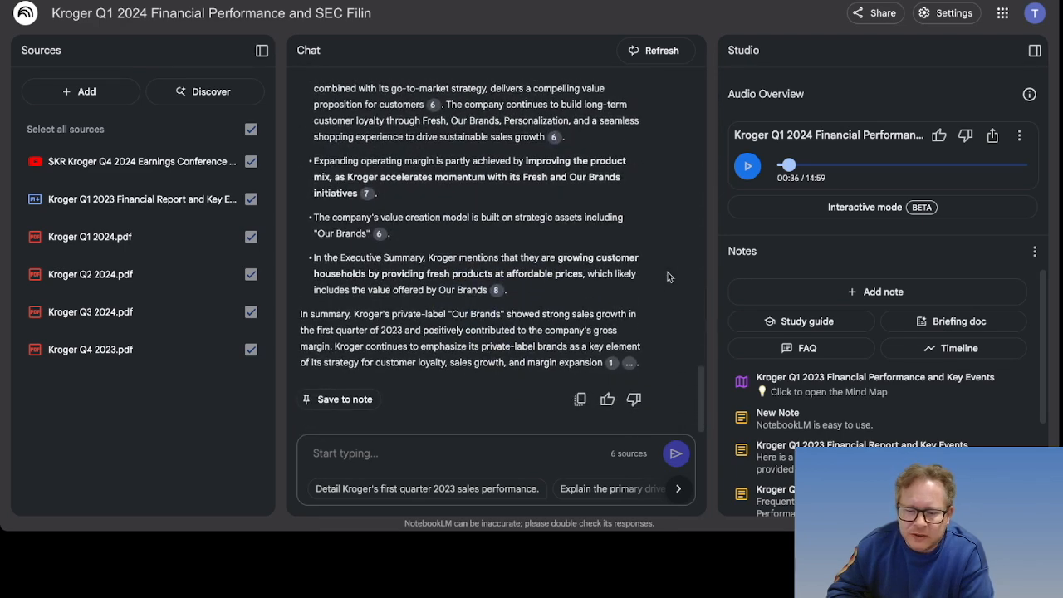
scroll(873, 341, down, 2)
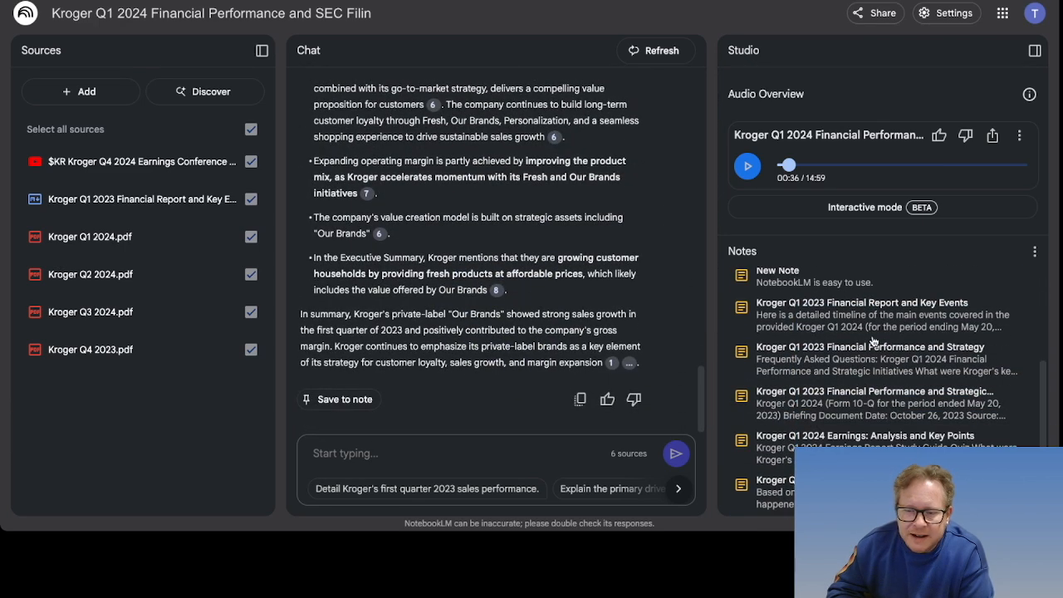